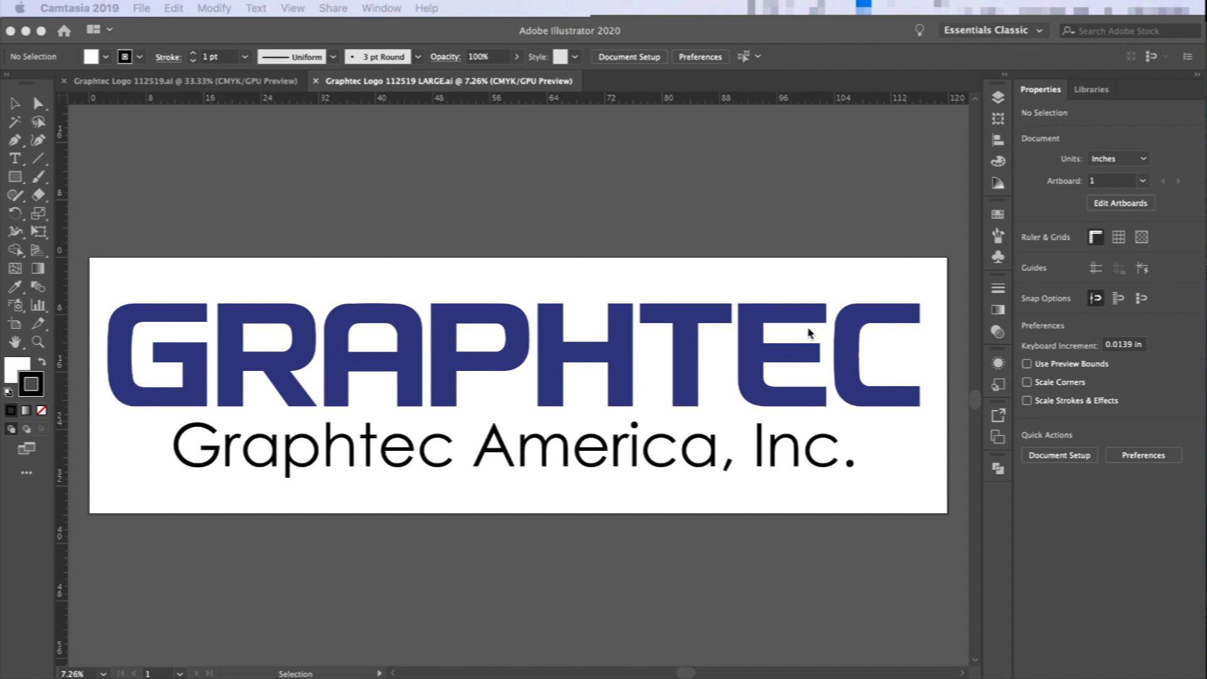
- From Illustrator's File menu, launch Cutting Master 4 Cut/Plot for the Graphtec logo
left_click(549, 270)
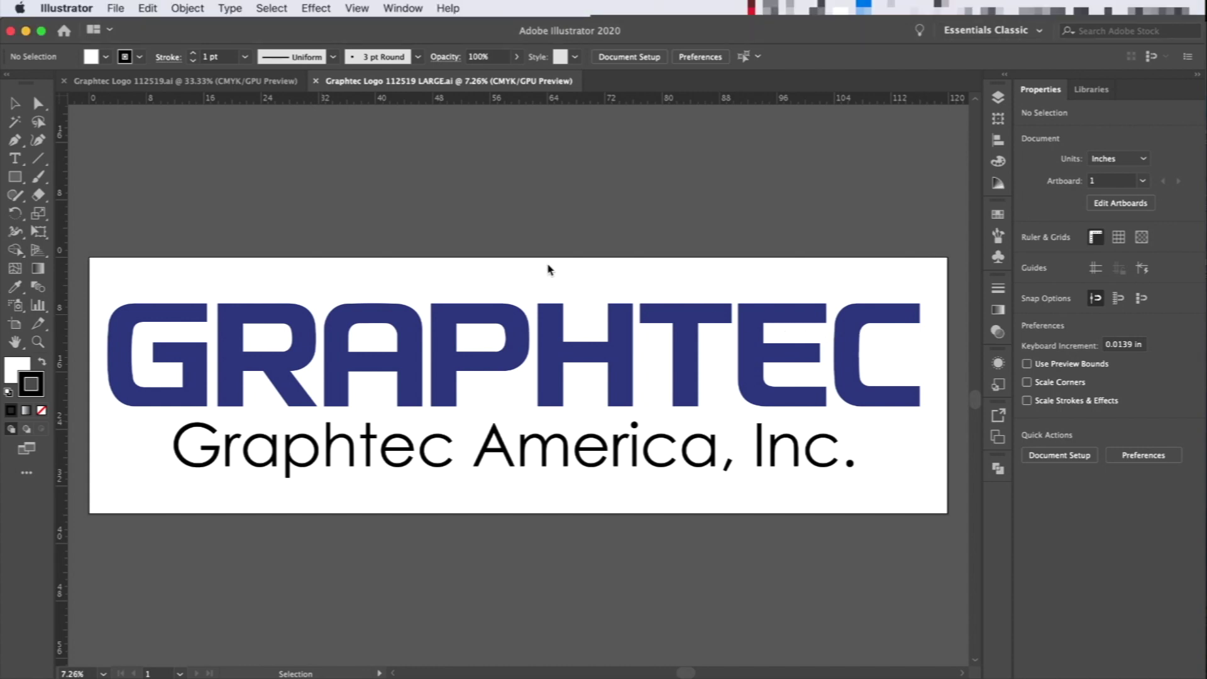
left_click(114, 8)
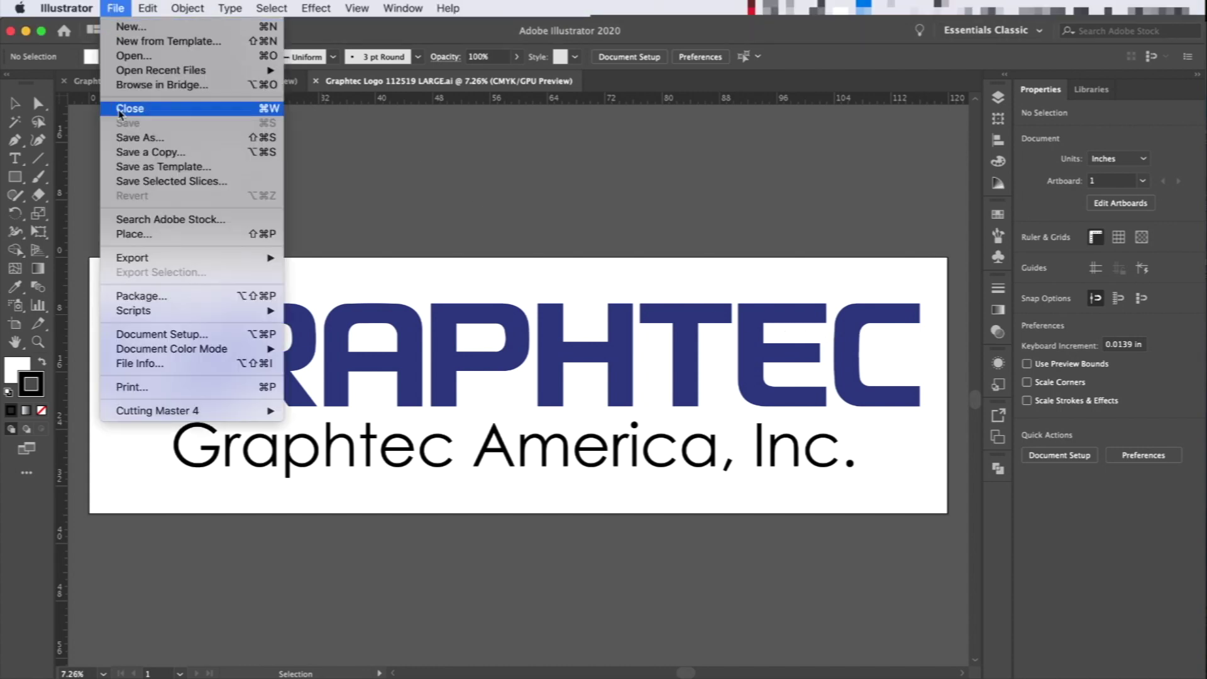
mouse_move(214, 413)
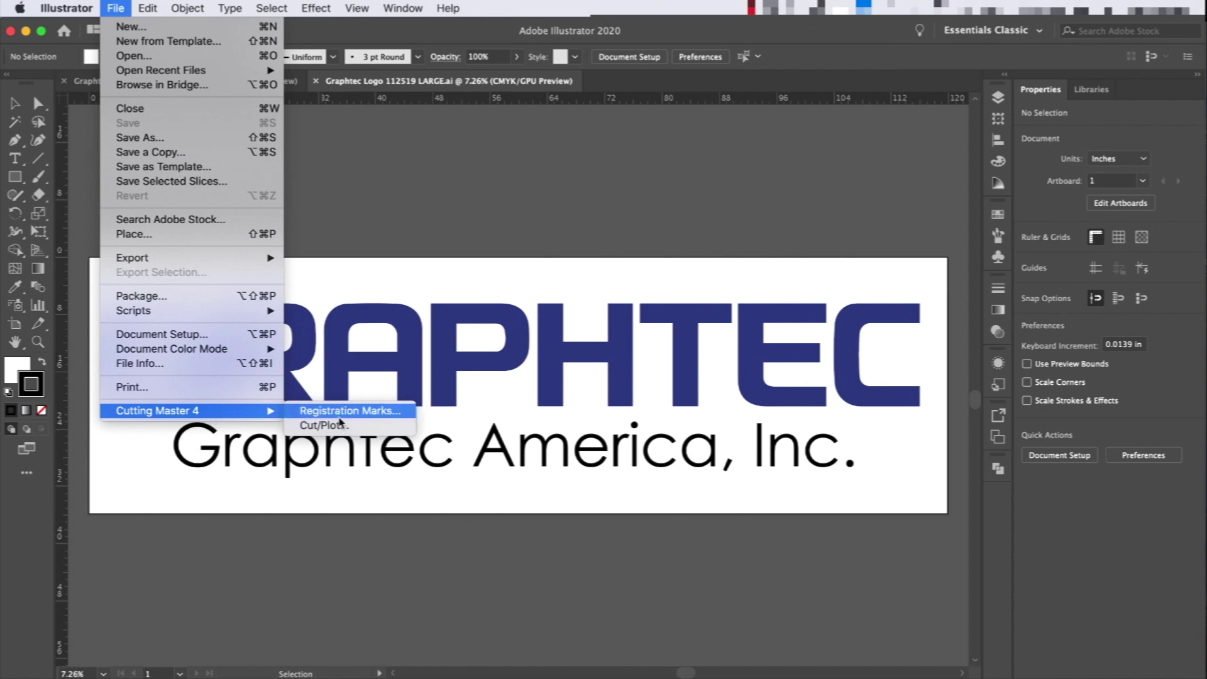
left_click(336, 427)
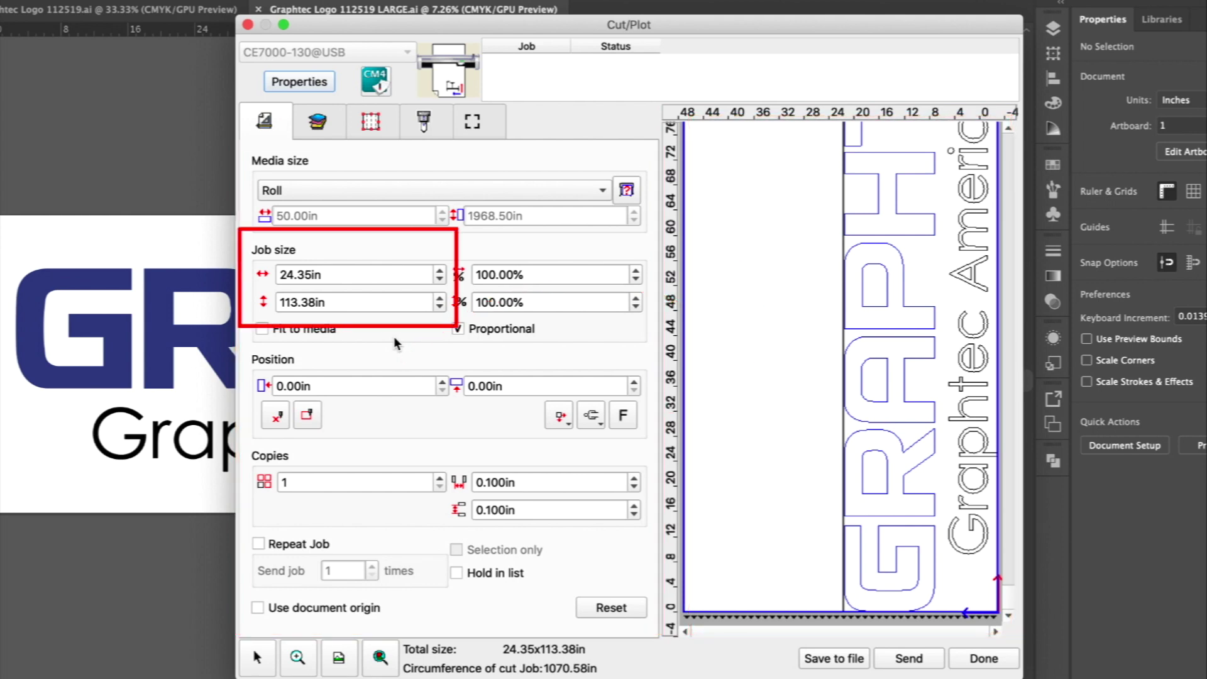
- Nudge the job width up and down, then Reset it to 24.35 × 113.38 in at 100%
left_click(442, 275)
left_click(442, 275)
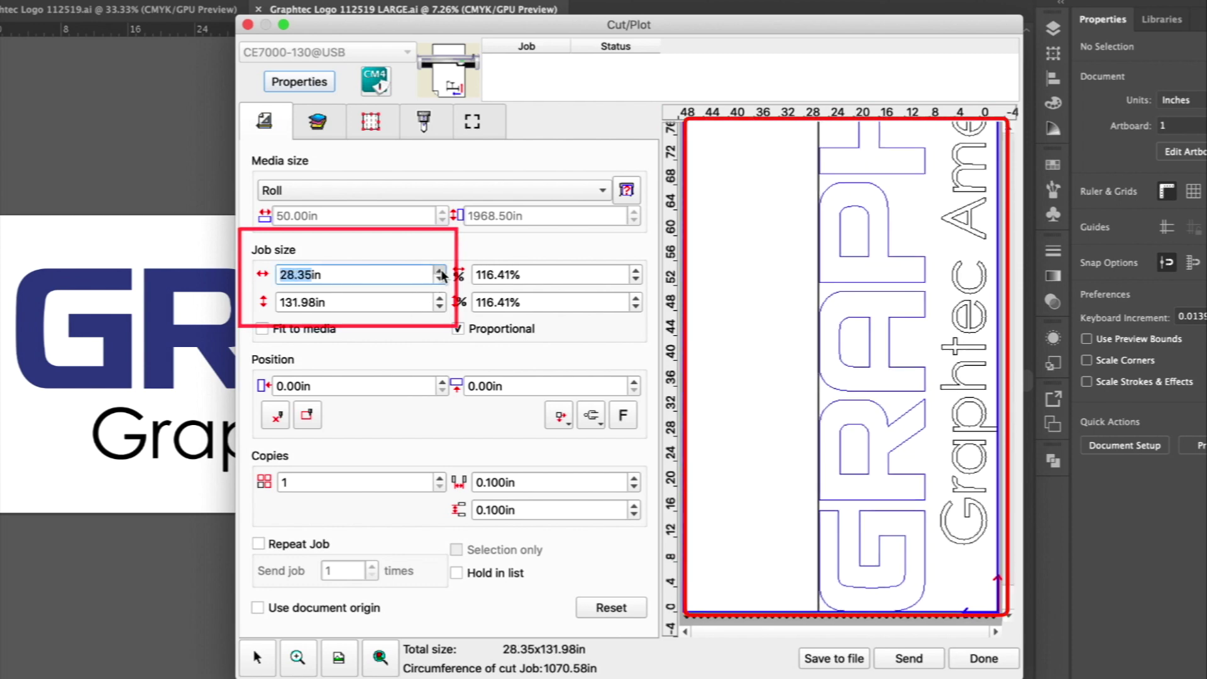
left_click(442, 275)
left_click(442, 275)
left_click(440, 281)
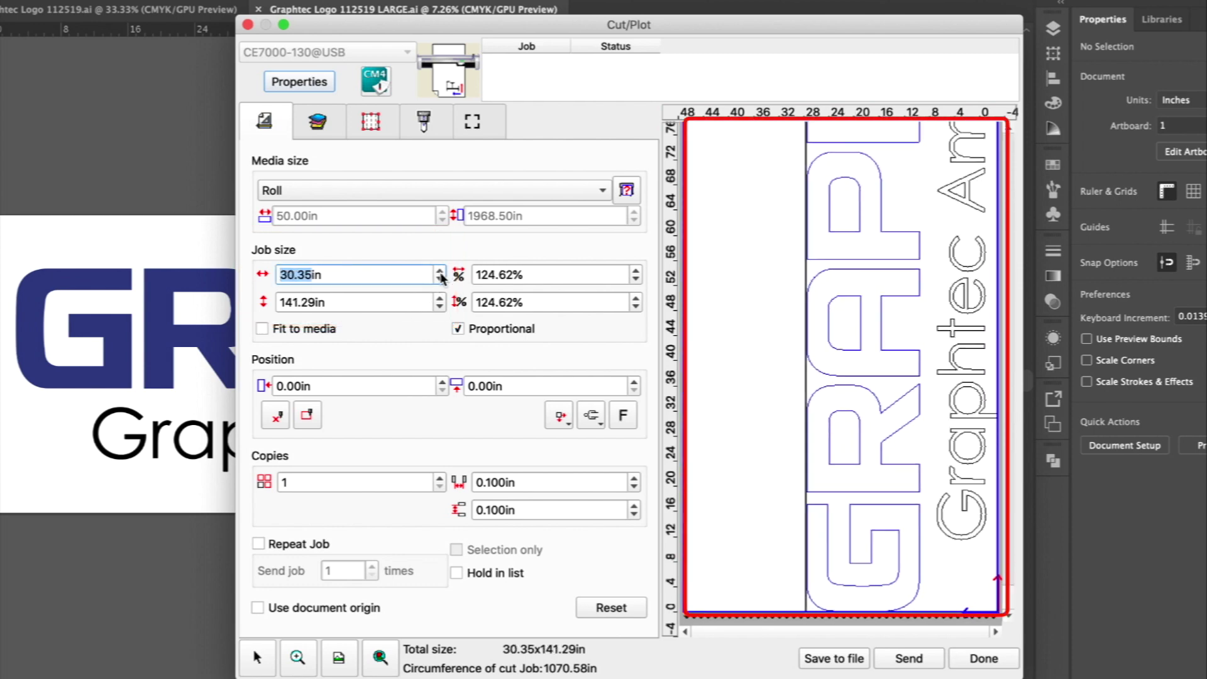
left_click(441, 280)
left_click(440, 281)
left_click(441, 280)
left_click(440, 280)
left_click(440, 280)
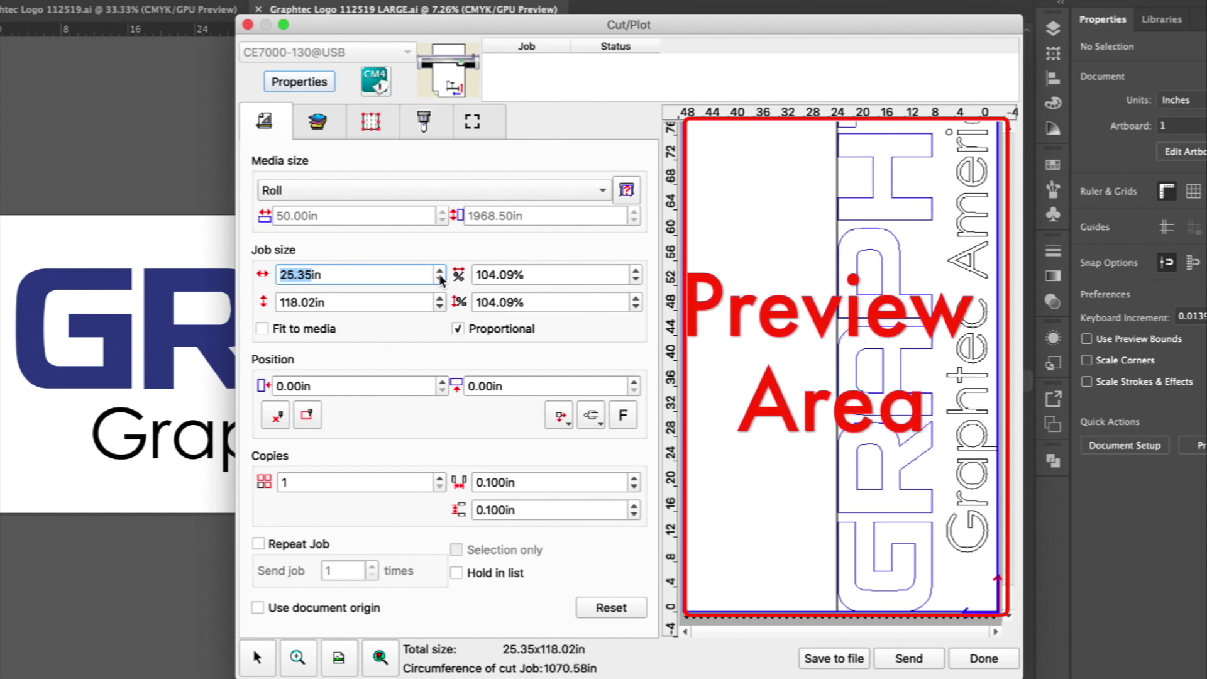
left_click(440, 281)
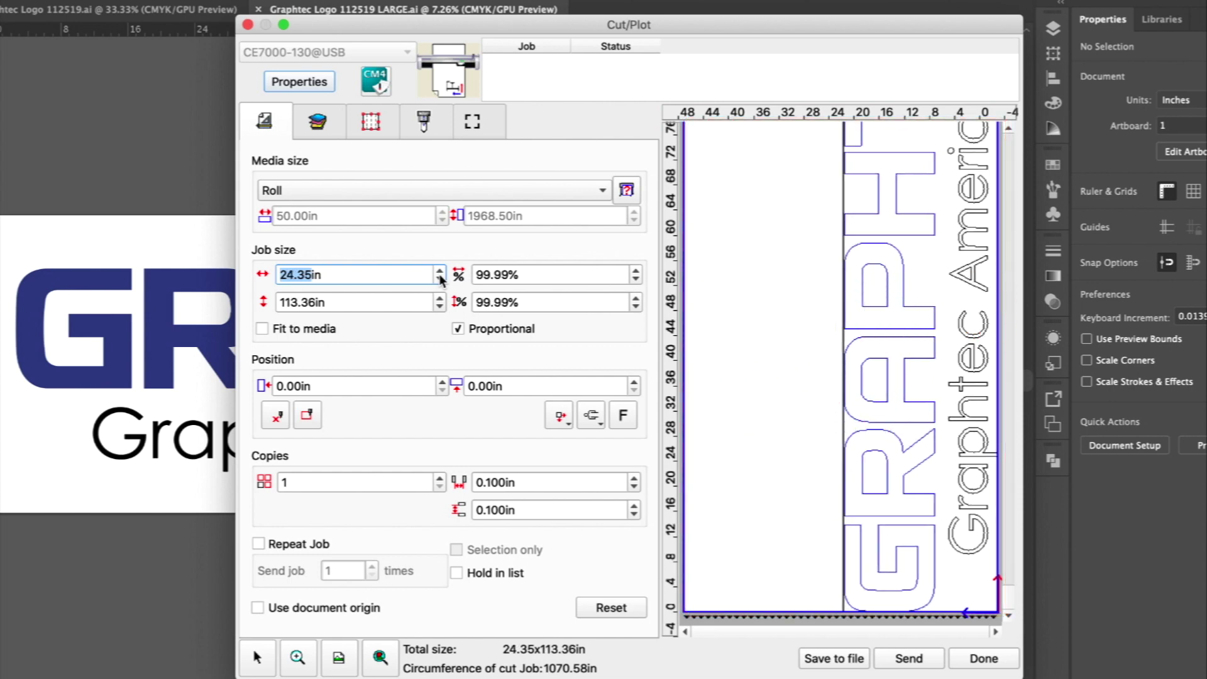
left_click(613, 606)
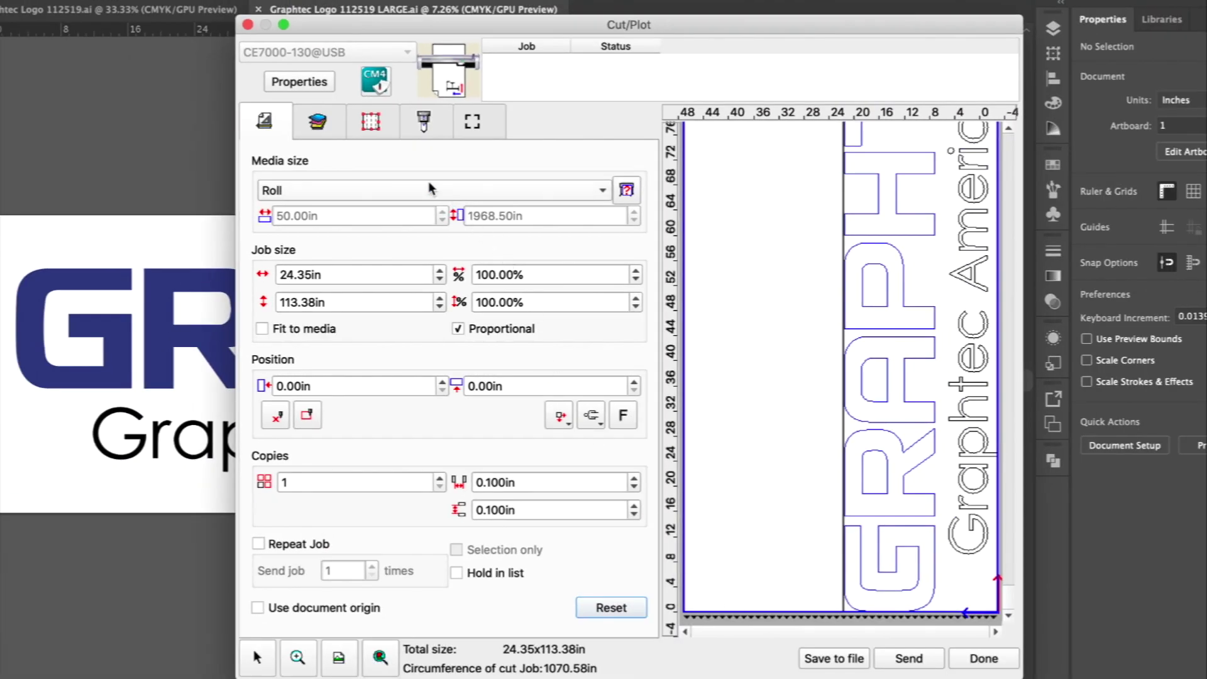
left_click(314, 120)
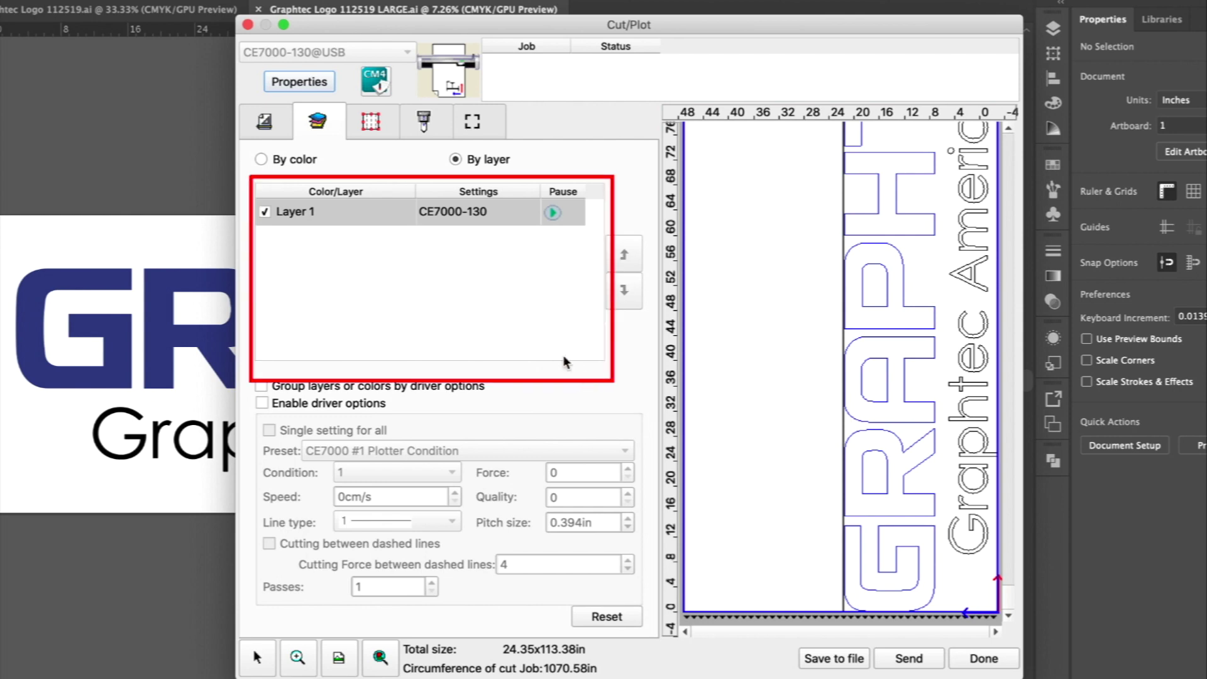
- Choose By color so Black and PANTONE 2748 M become separate cut entries
left_click(261, 159)
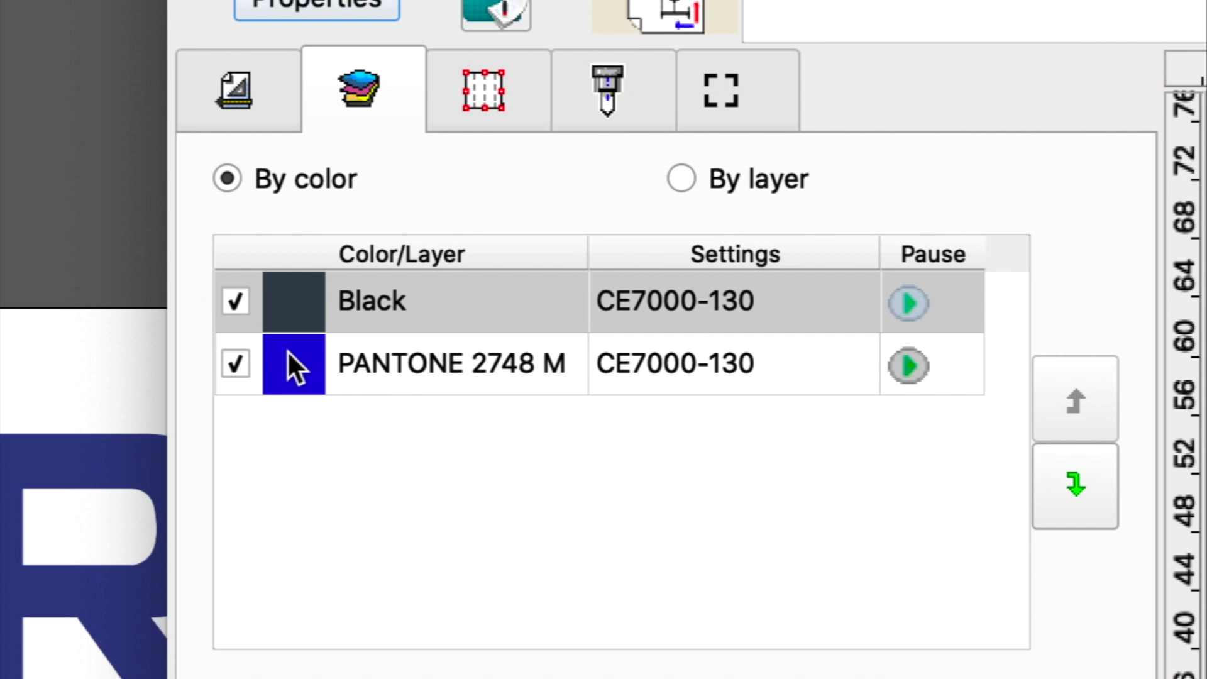
left_click(234, 362)
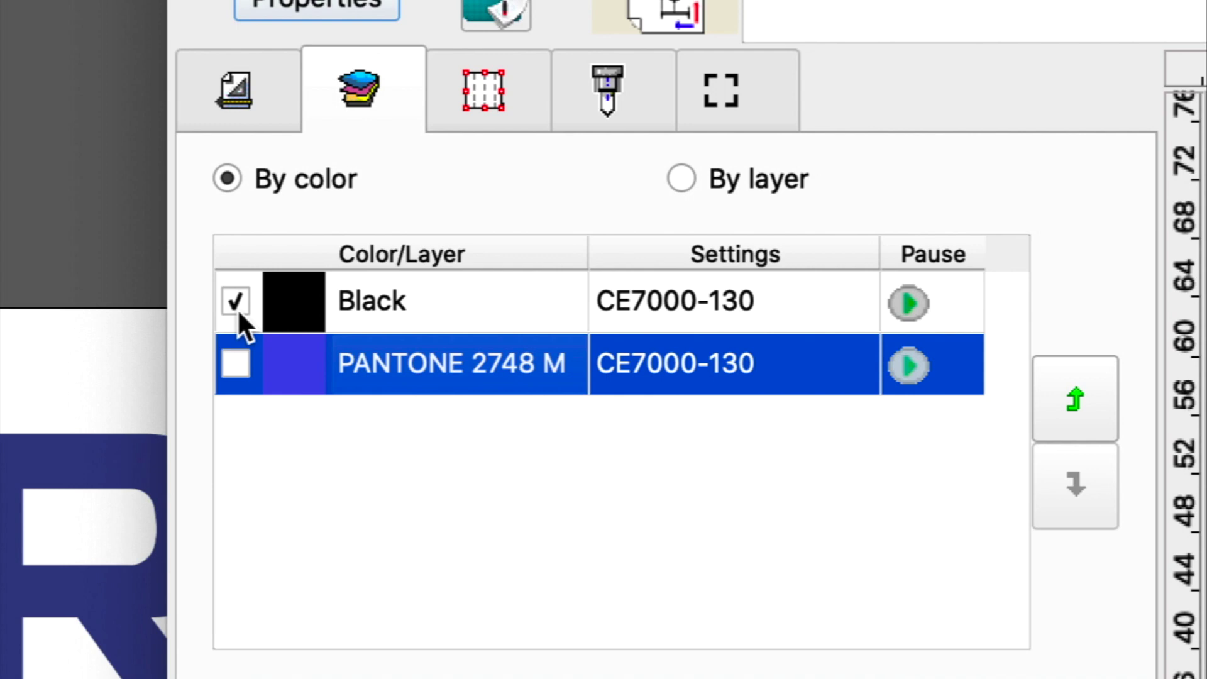
left_click(236, 304)
left_click(233, 364)
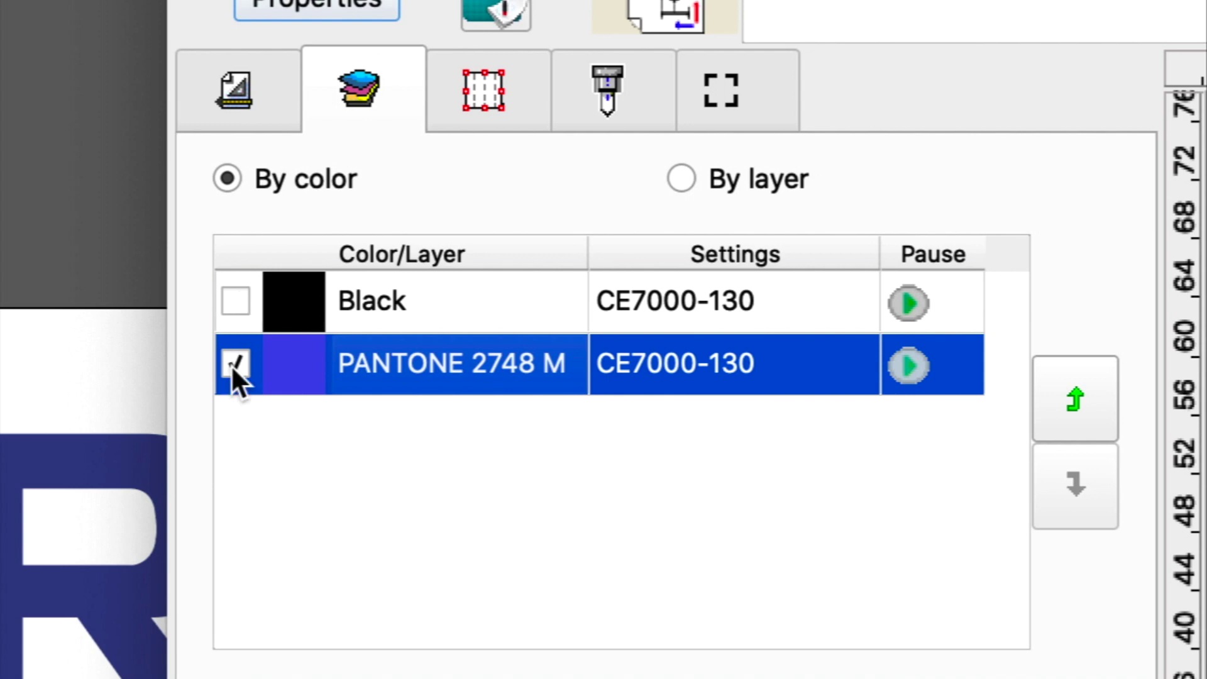
left_click(236, 301)
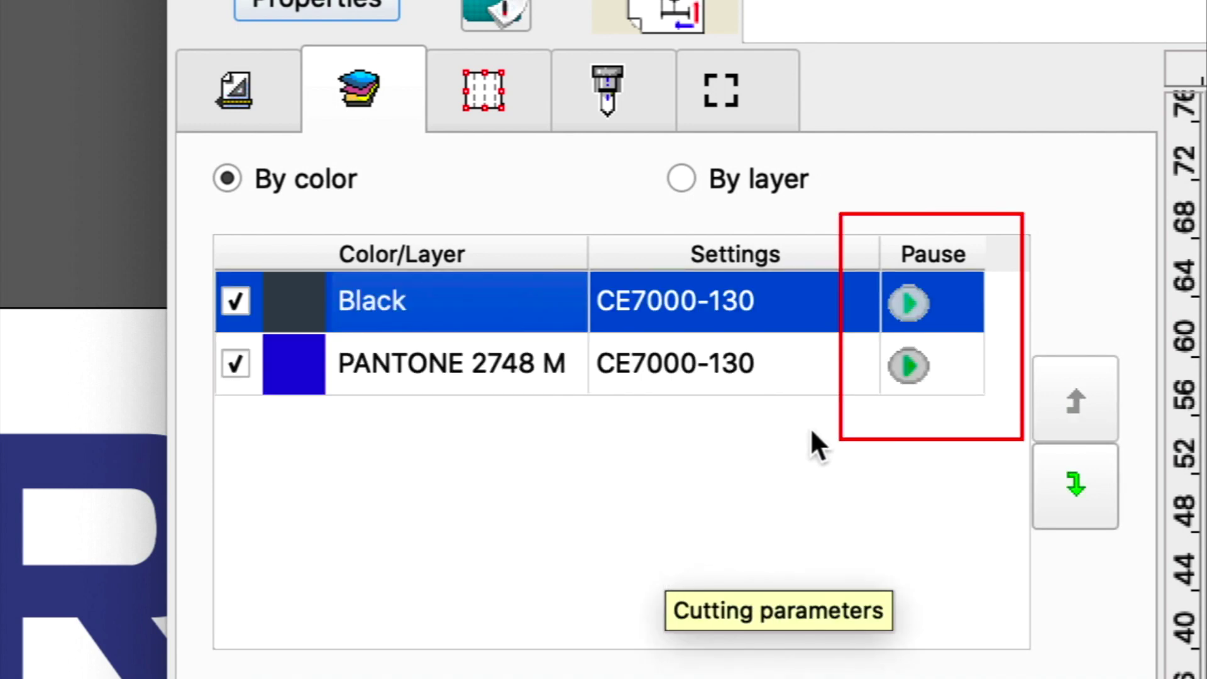
left_click(908, 300)
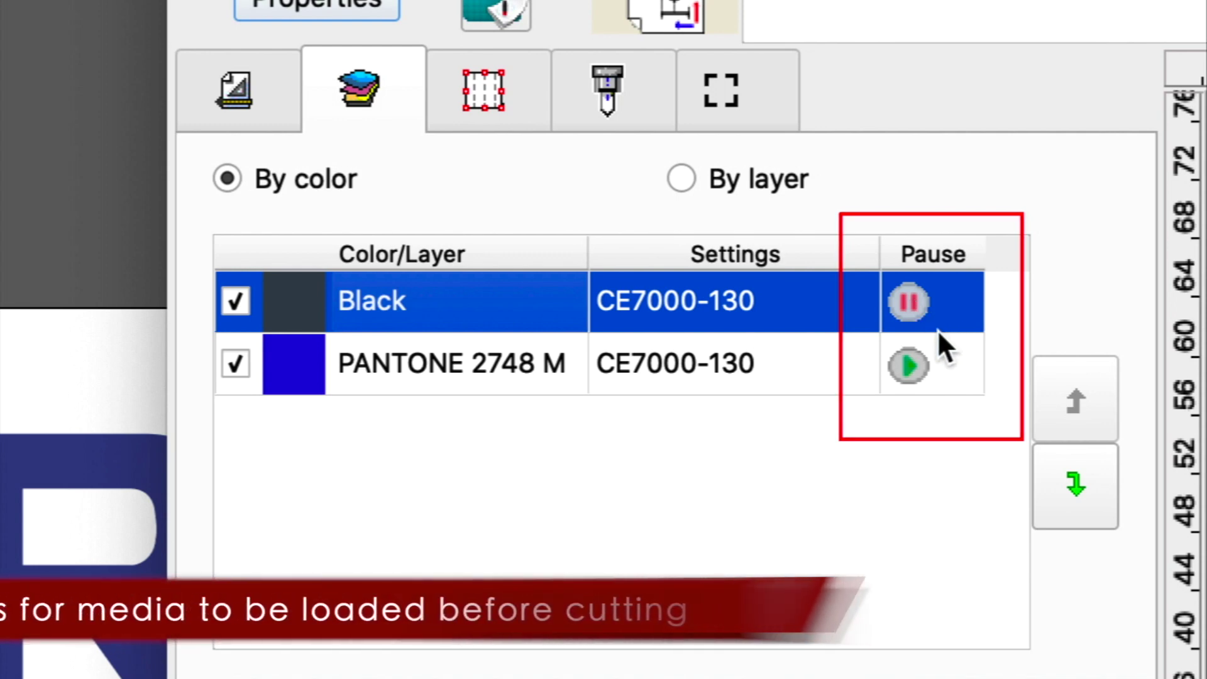
left_click(907, 364)
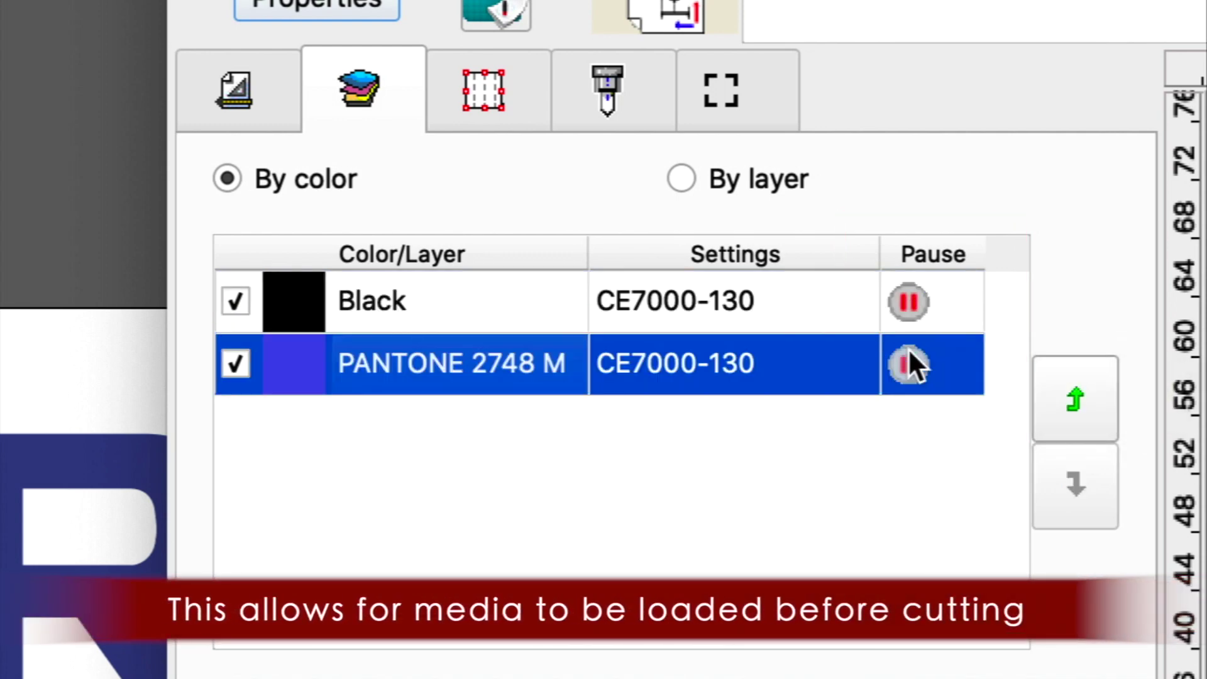
left_click(910, 291)
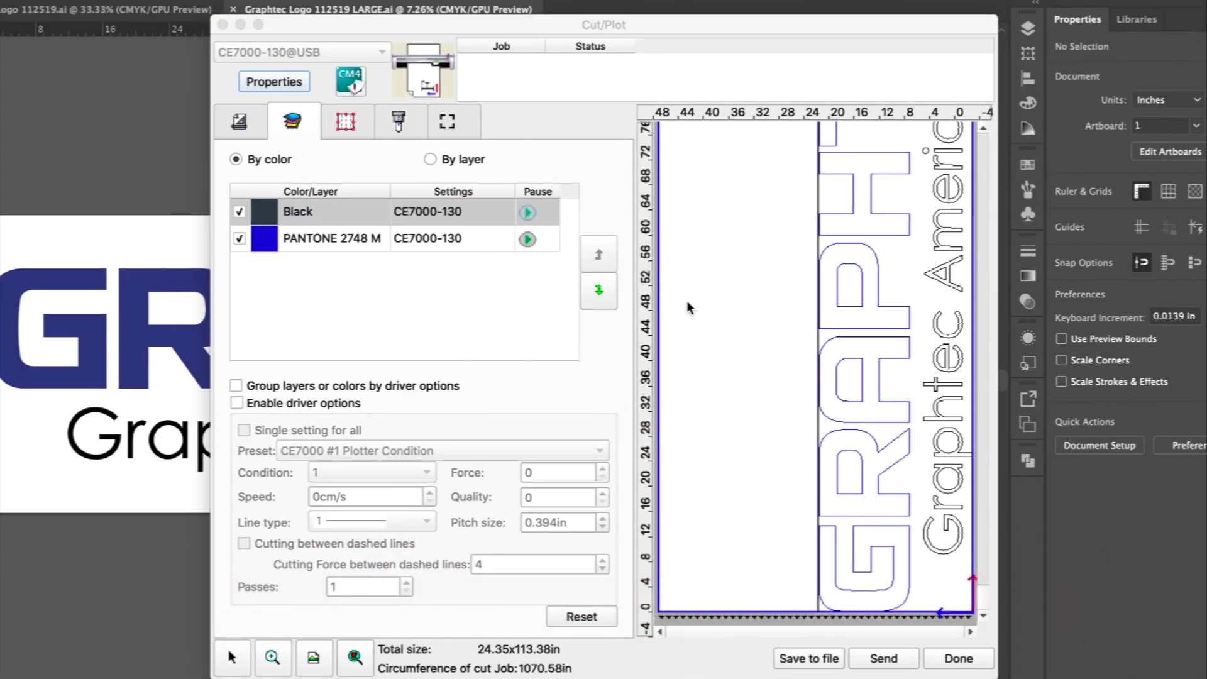
- On Tiling, drag the tile edges, then Reset to one 24.35 × 113.38 in tile
left_click(346, 121)
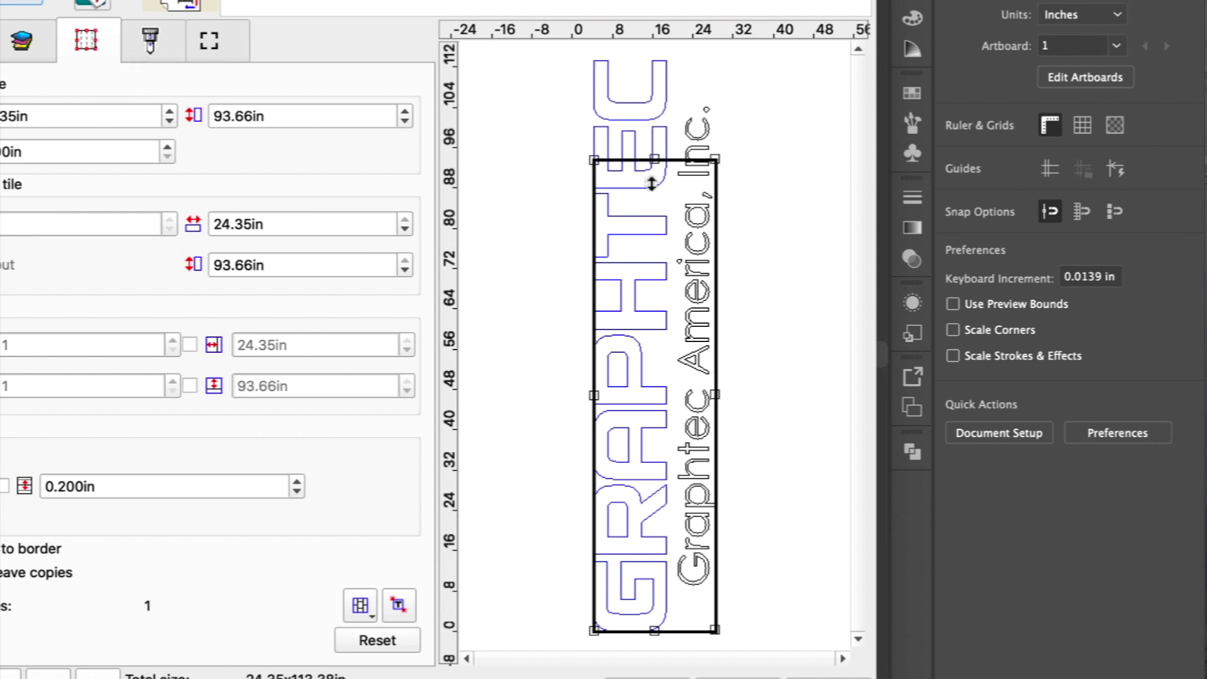
left_click_drag(652, 183, 640, 332)
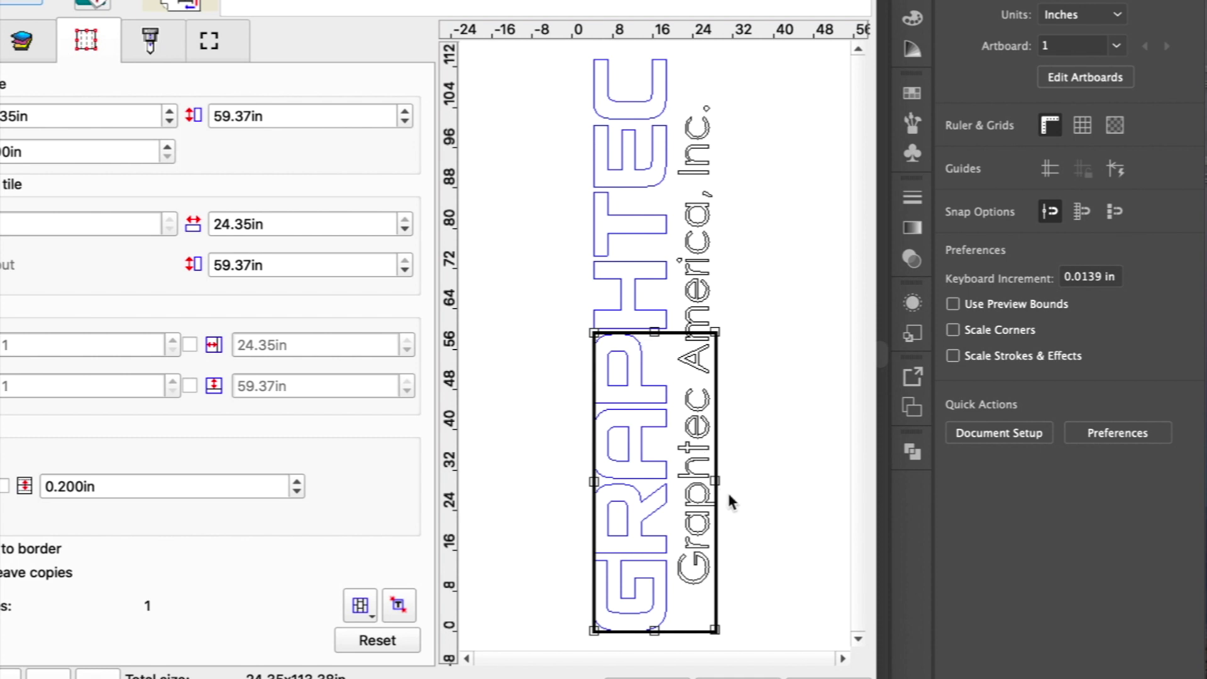
left_click_drag(717, 479, 674, 479)
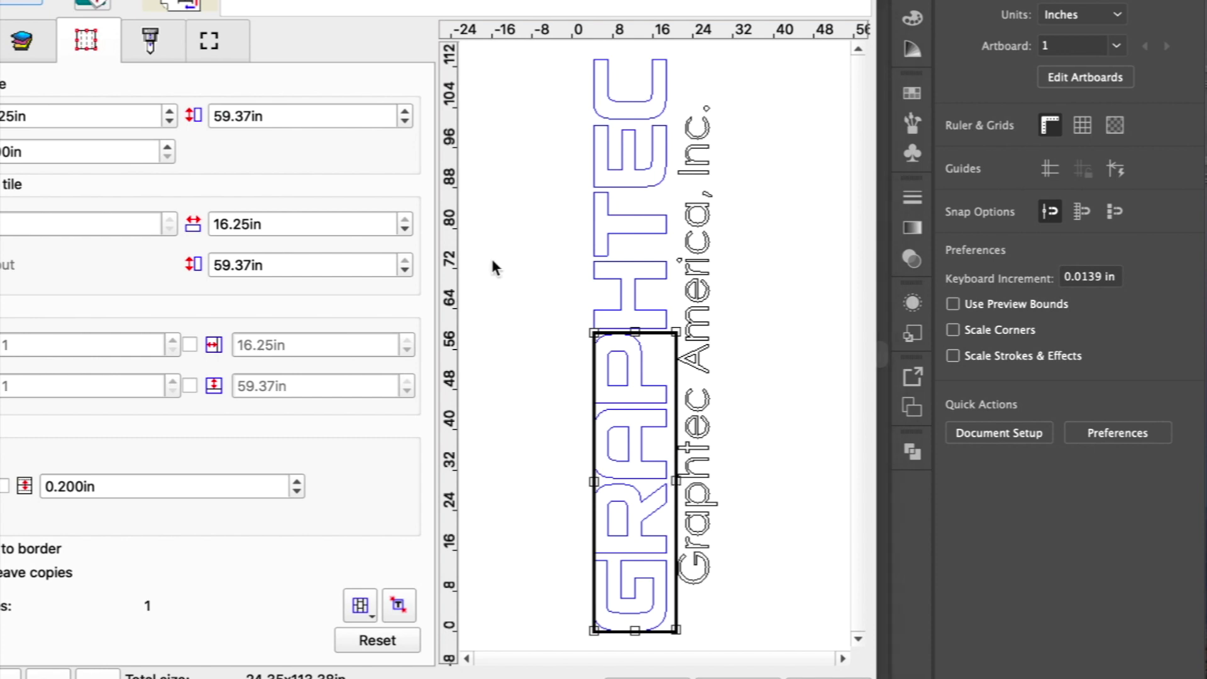
left_click(372, 642)
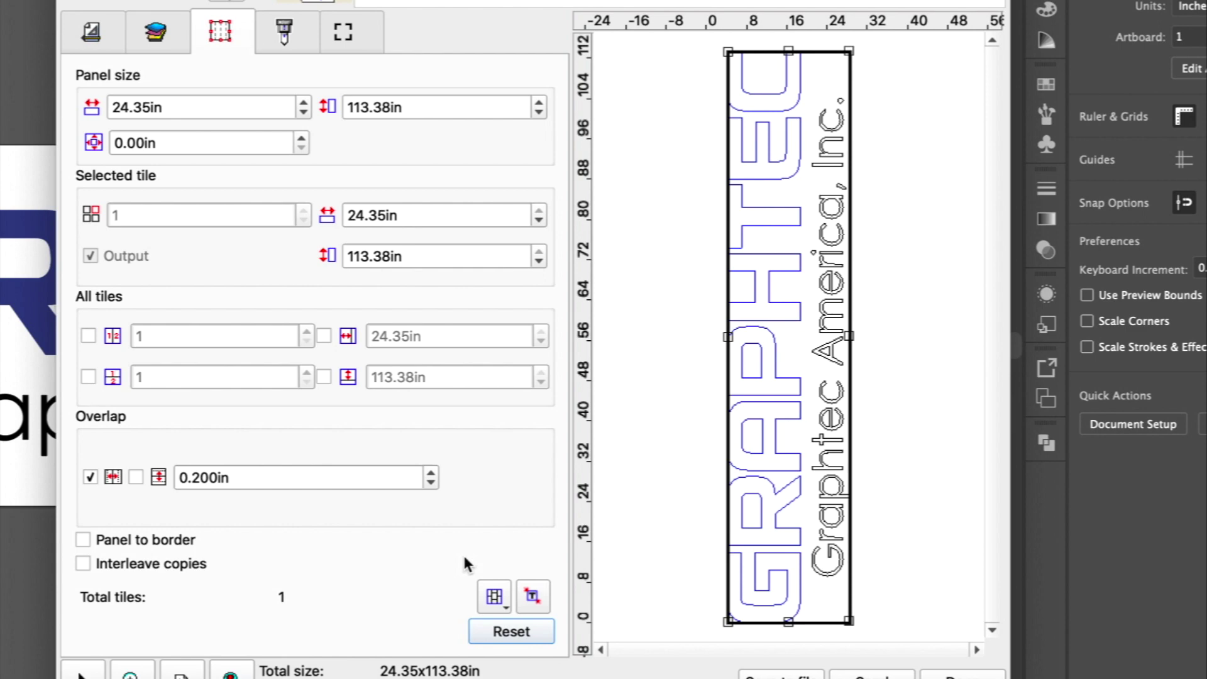
- Raise the job width on the General tab until it reads 65.35 in (268.34%)
left_click(91, 33)
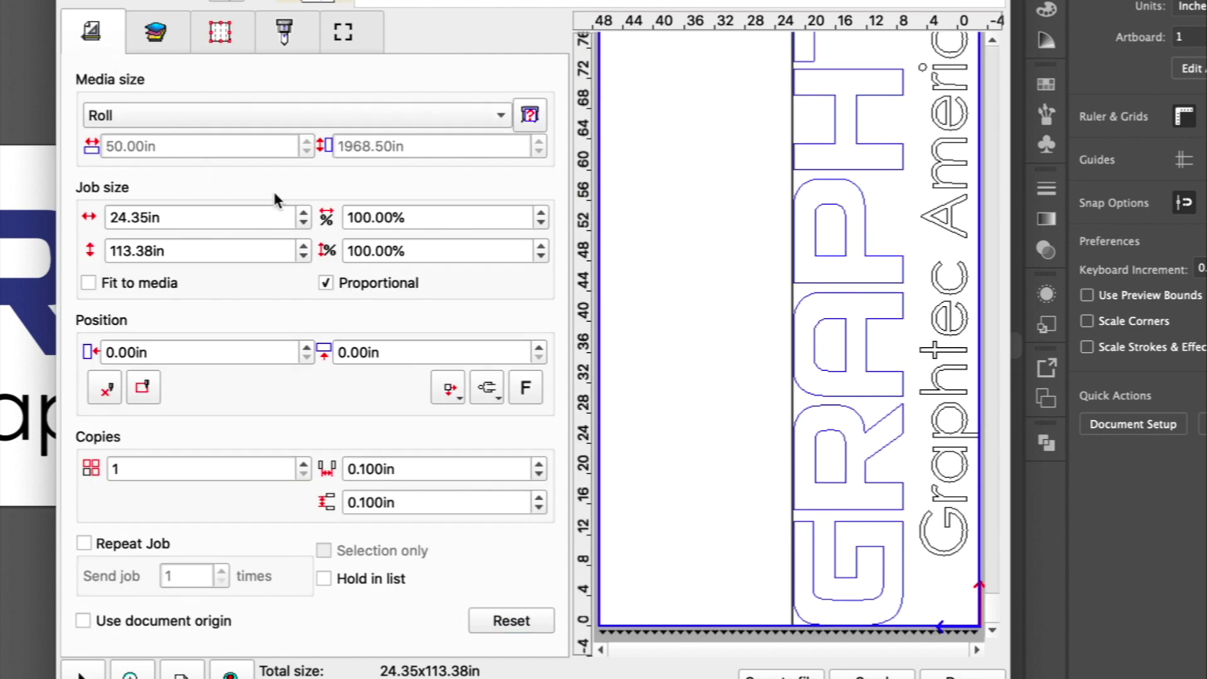
left_click(304, 214)
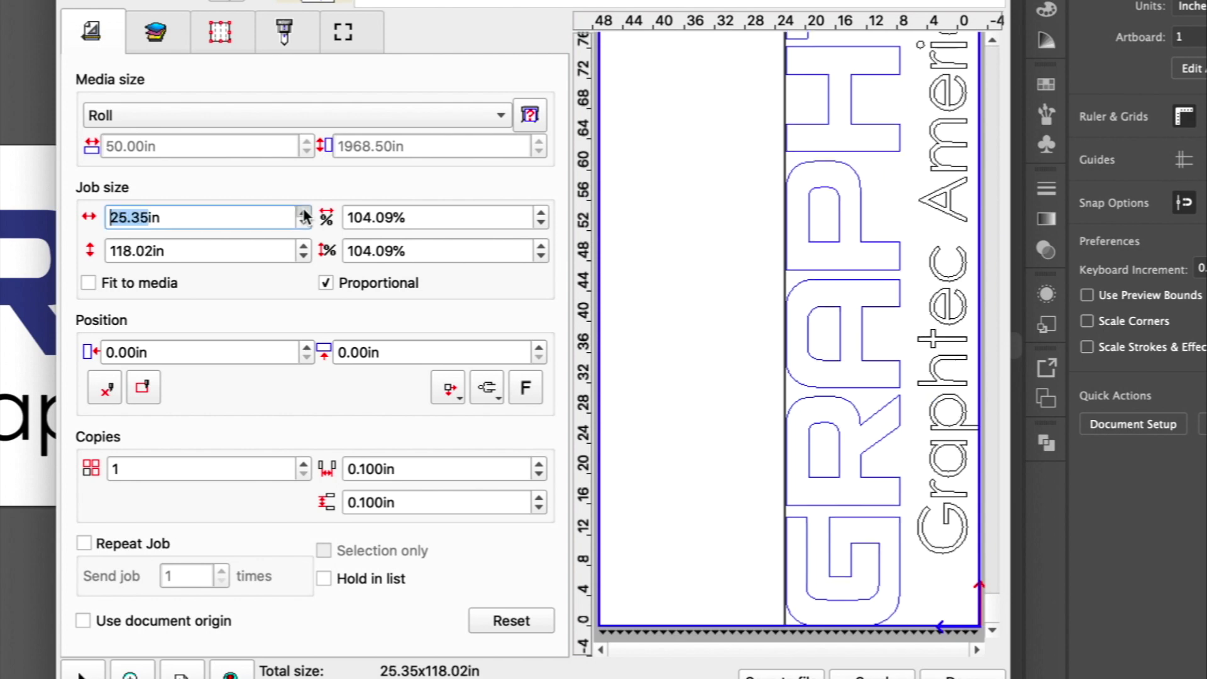
left_click_drag(304, 216, 304, 217)
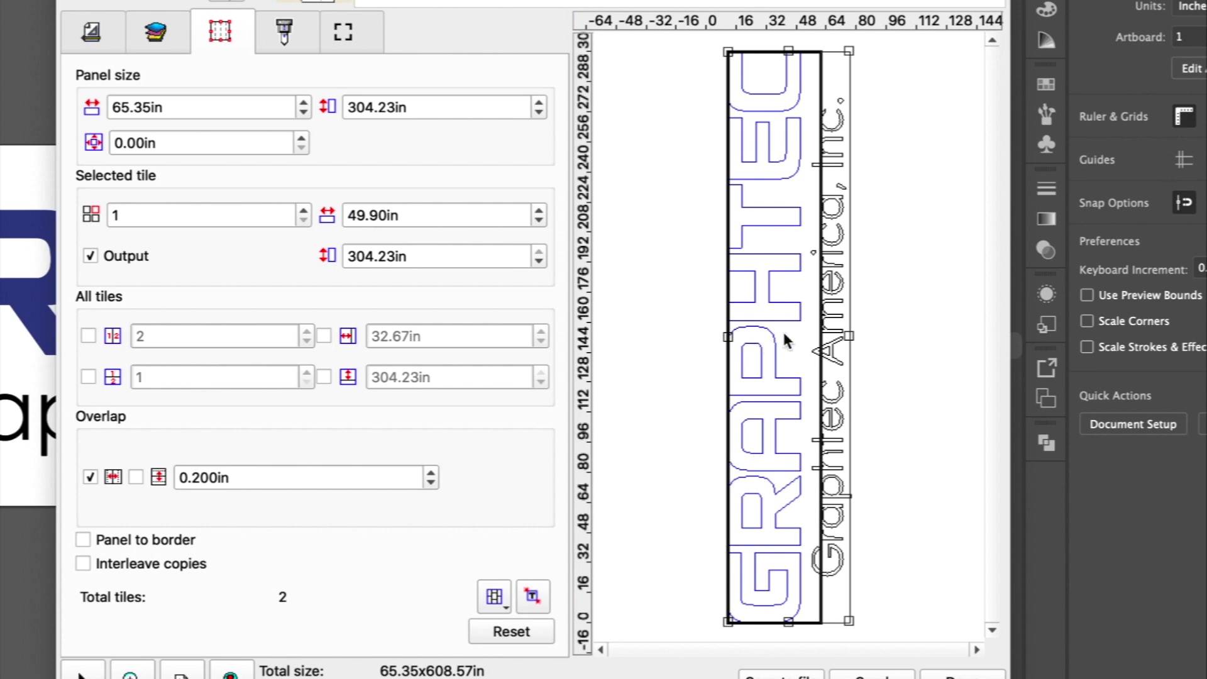
- Narrow the first tile and drag horizontal splits into both columns, making 5 tiles
left_click_drag(818, 333, 805, 338)
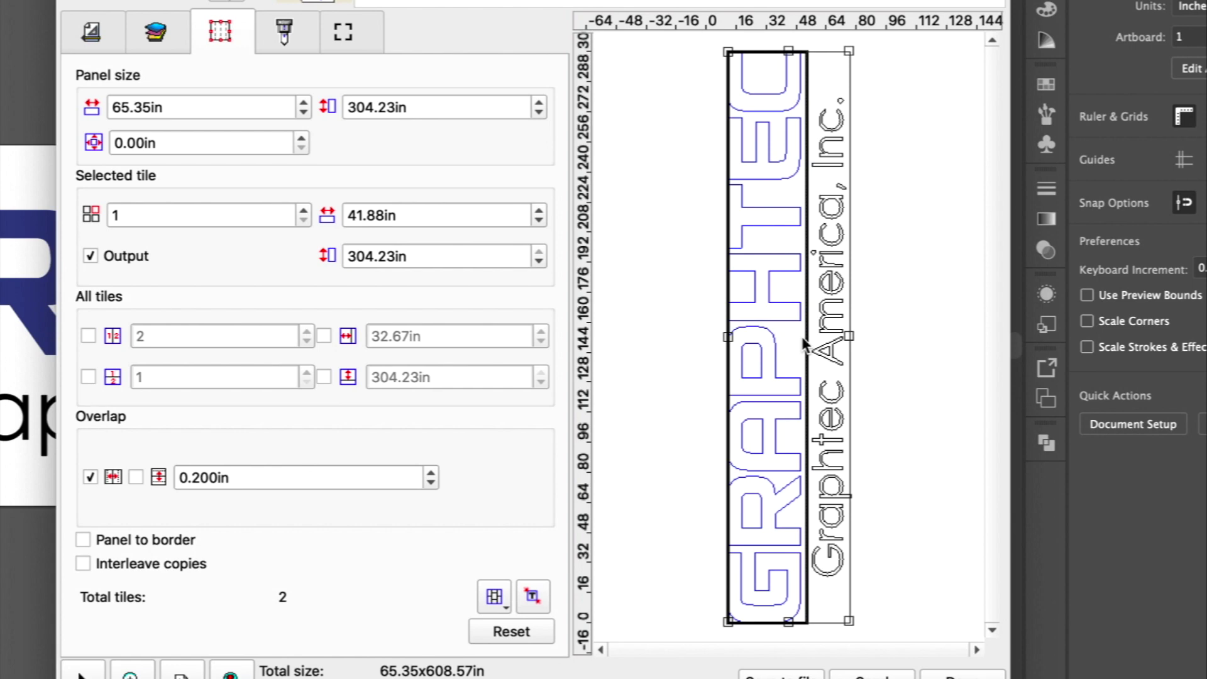
left_click_drag(825, 51, 810, 374)
left_click_drag(828, 53, 816, 175)
left_click_drag(767, 52, 758, 323)
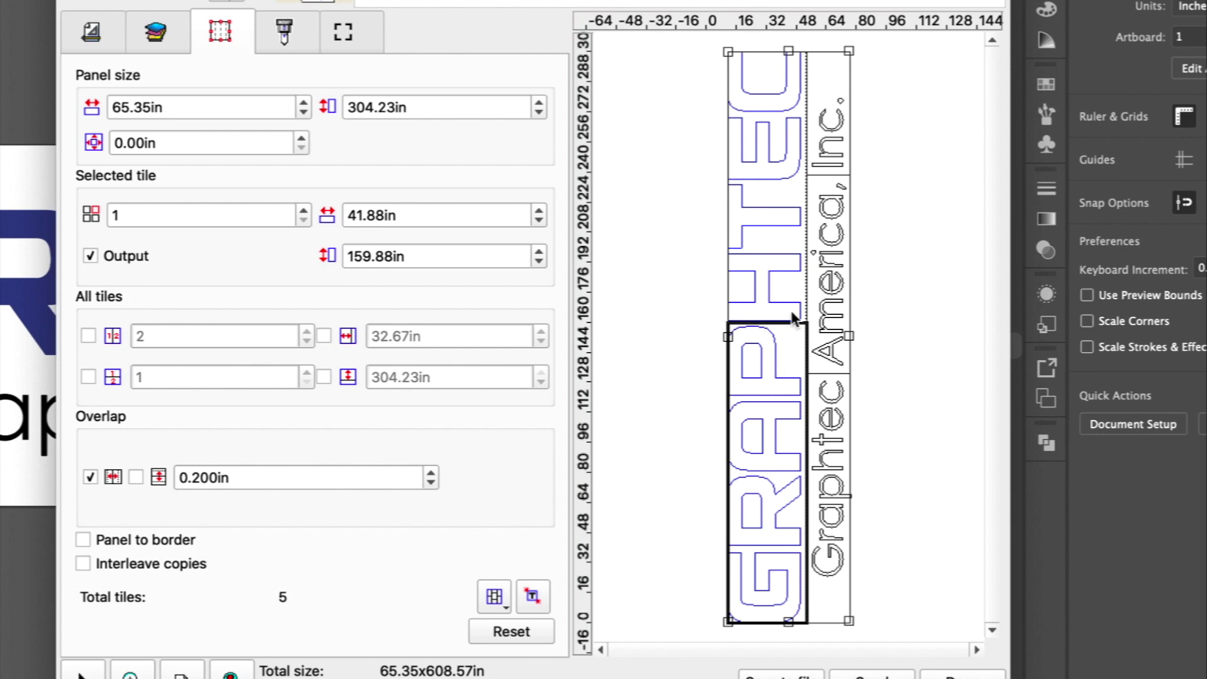
left_click(773, 220)
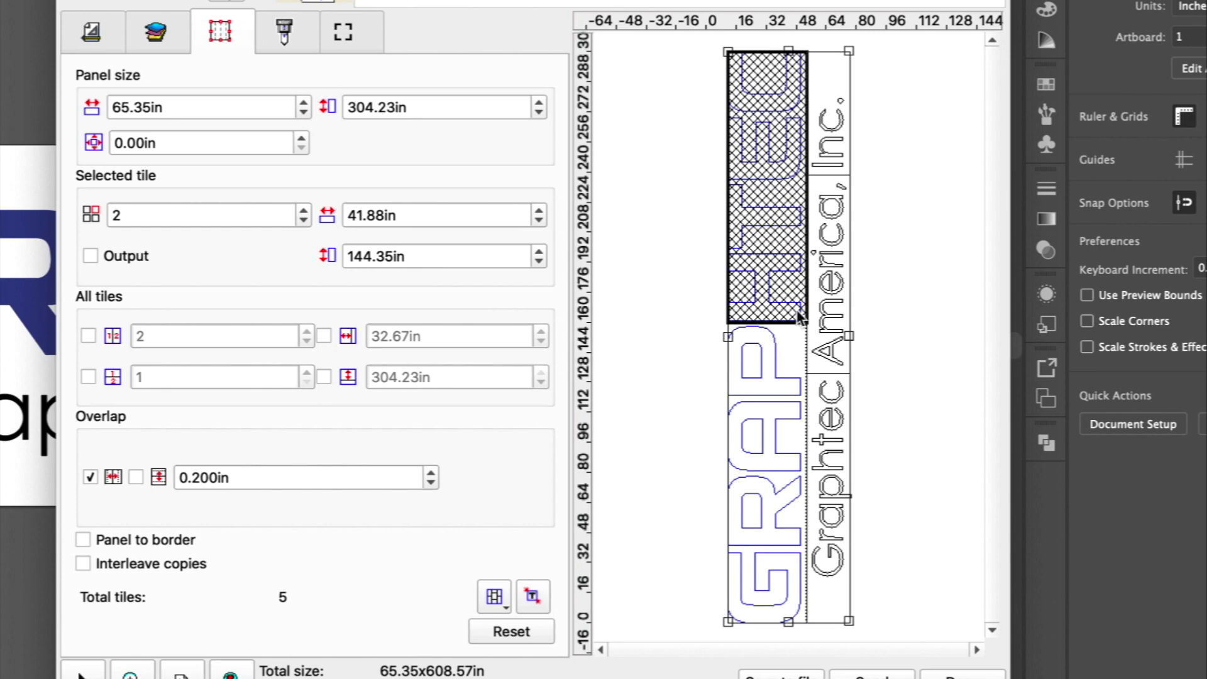
left_click(835, 328)
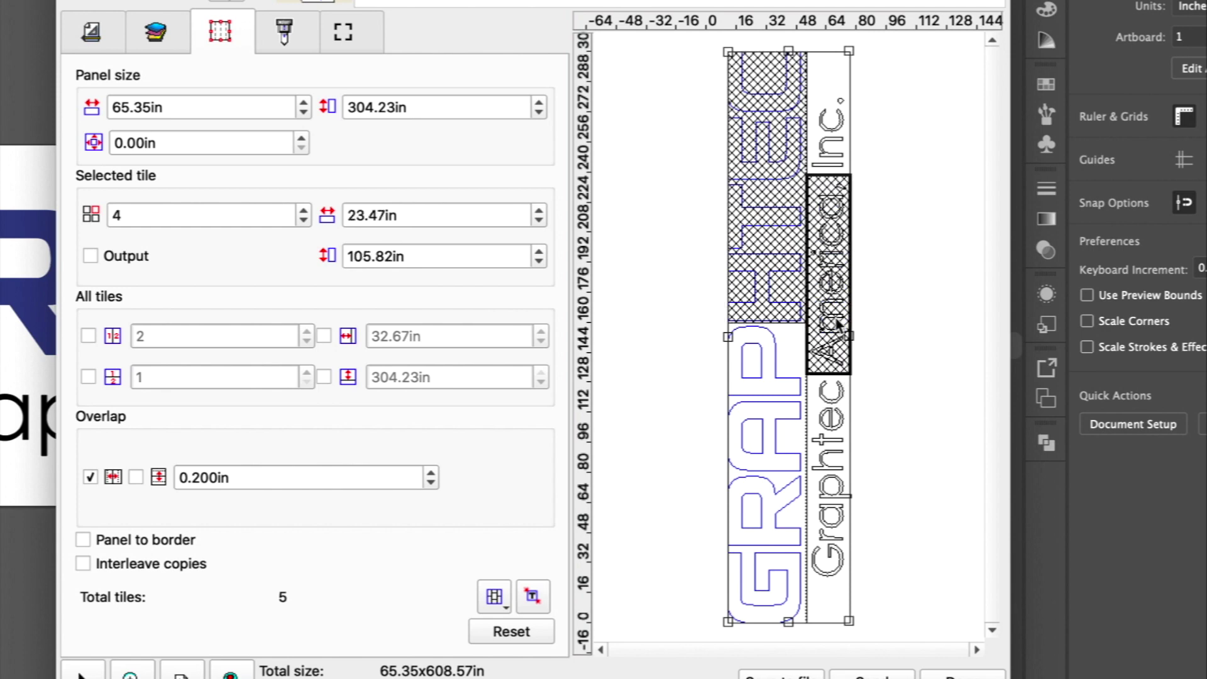
left_click(827, 134)
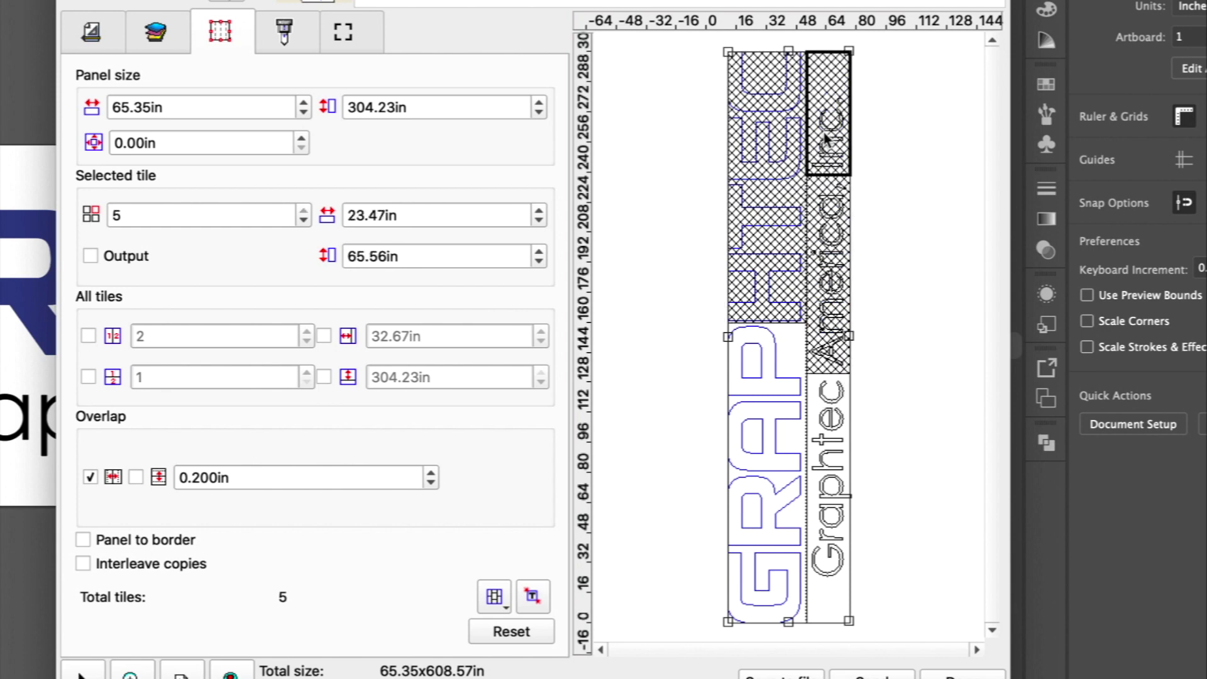
left_click(833, 259)
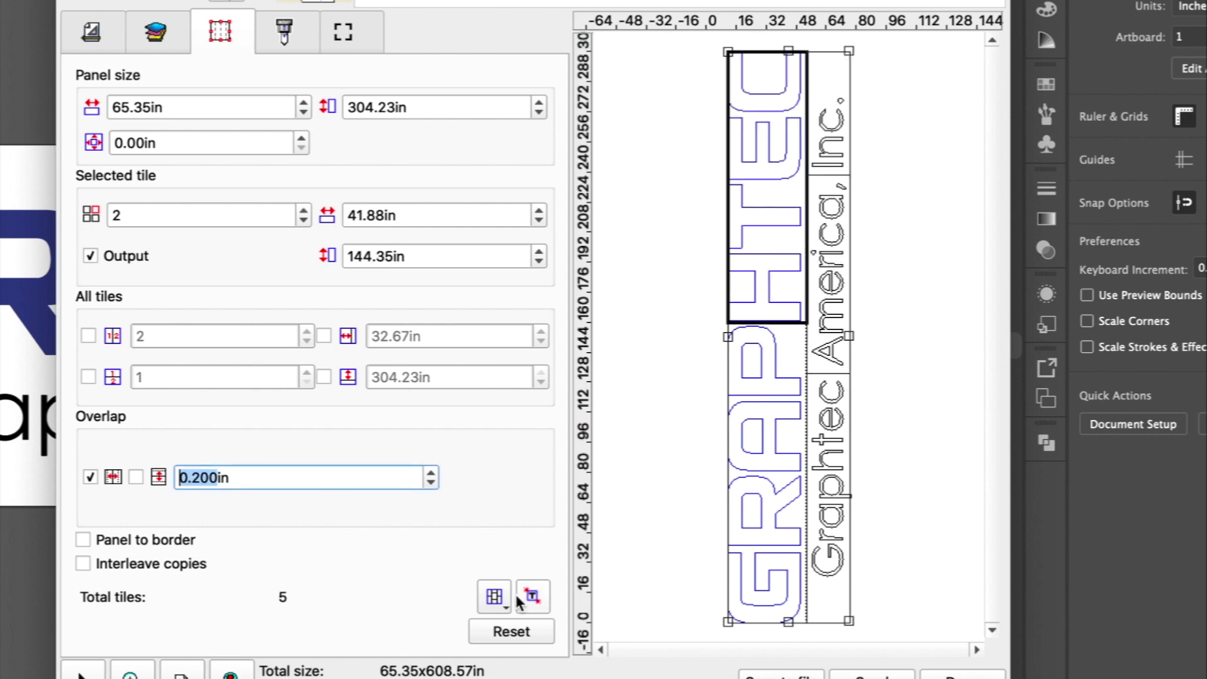
- Reset the tiling and enter a 100 width scale, restoring 24.35 × 113.38 in
left_click(517, 632)
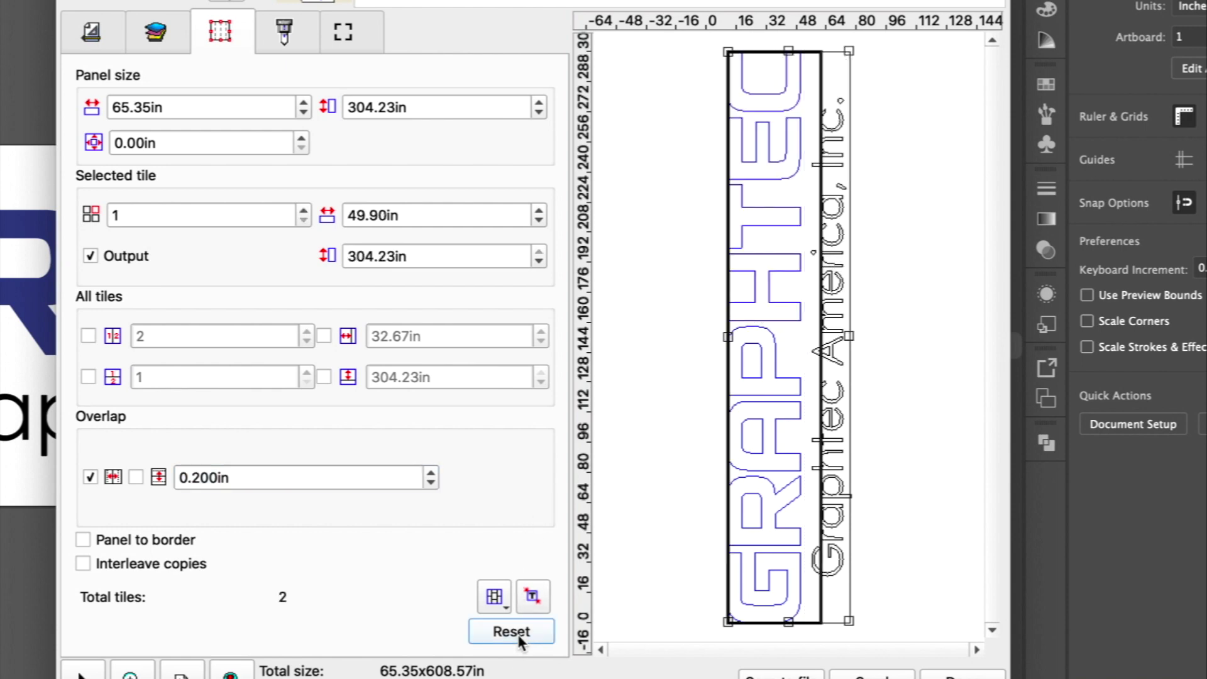
left_click(93, 35)
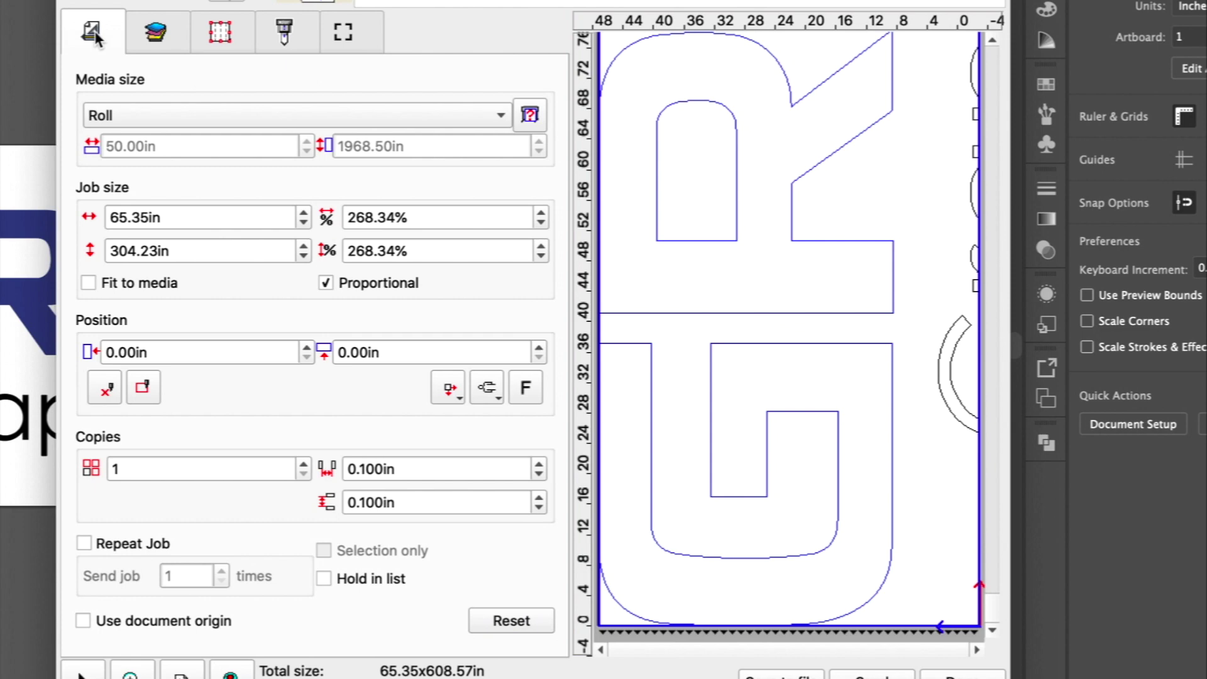
double_click(420, 222)
type("100")
key("Return")
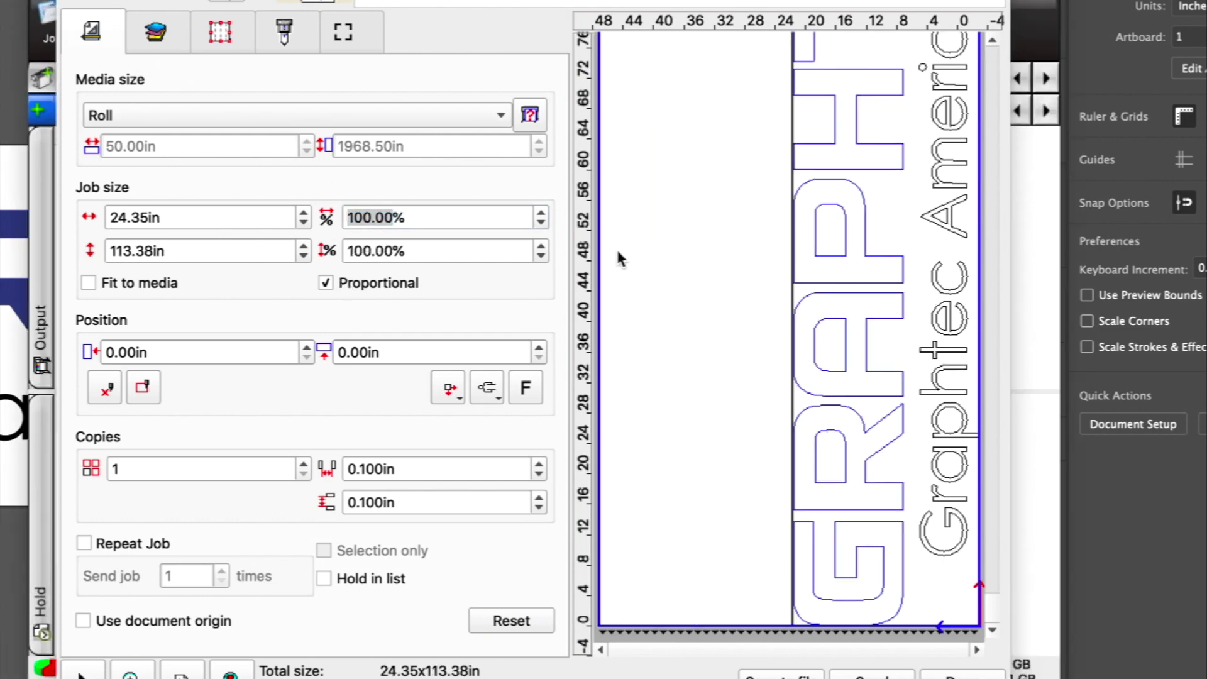
left_click(286, 33)
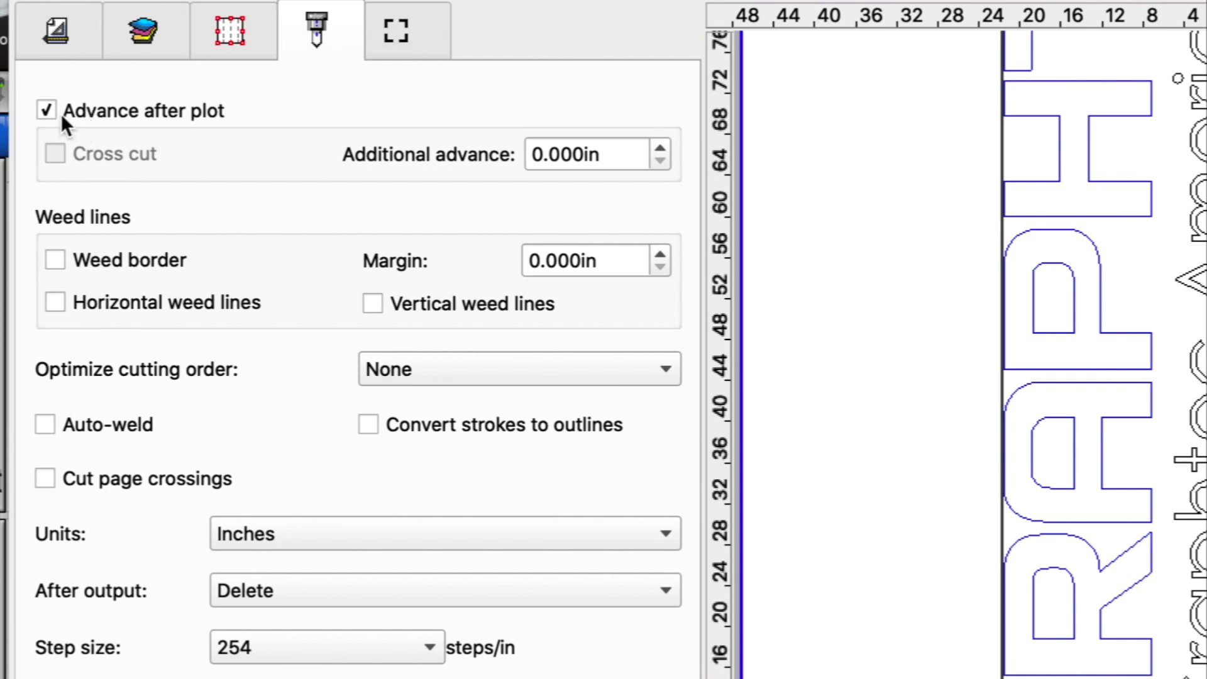
- Keep Advance after plot on and enable a weed border with horizontal and vertical weed lines
left_click(42, 109)
left_click(44, 110)
left_click(314, 307)
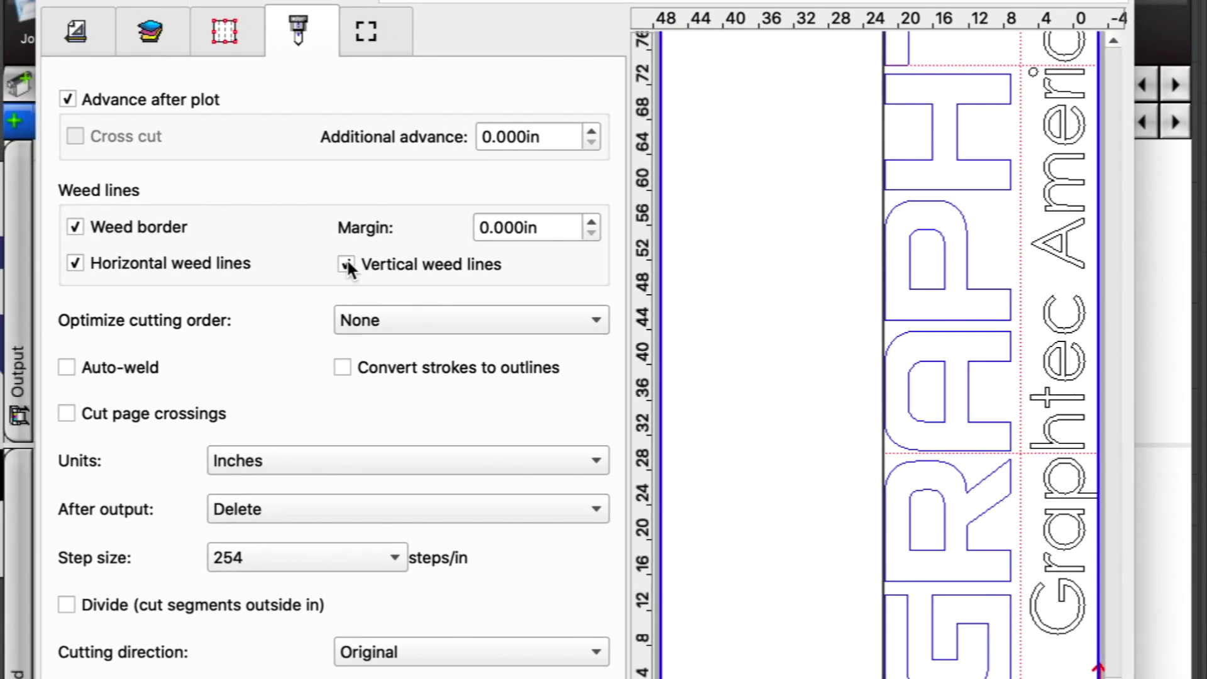
left_click(374, 303)
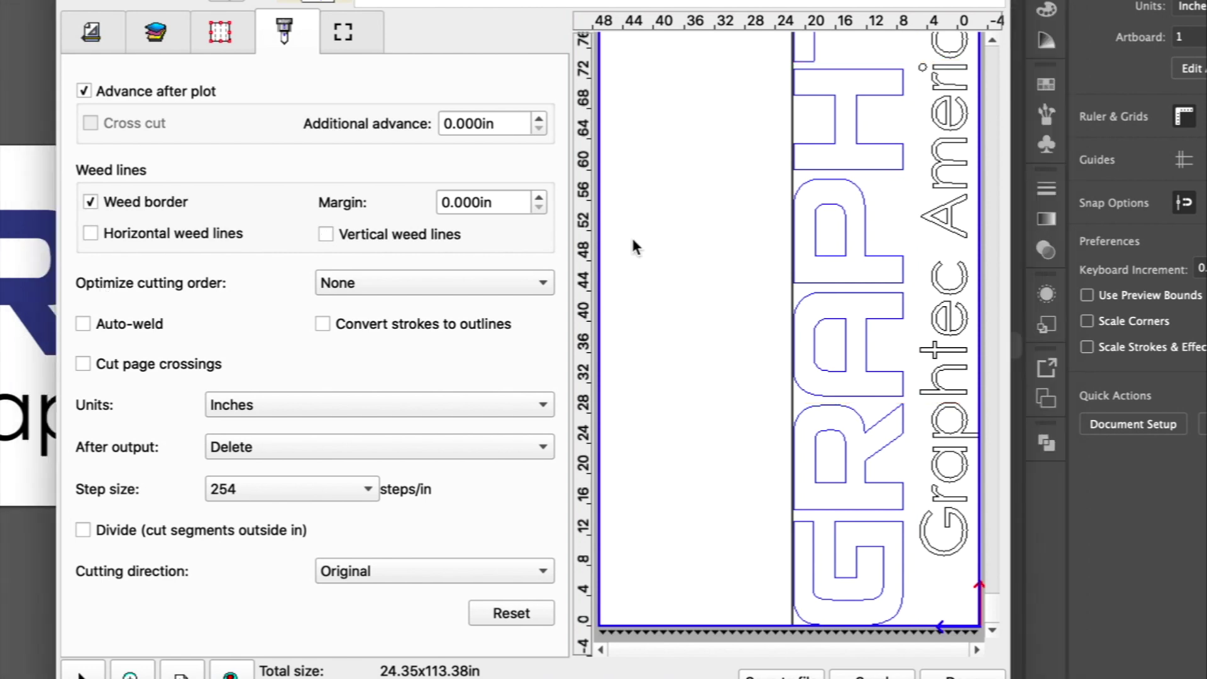
left_click(352, 42)
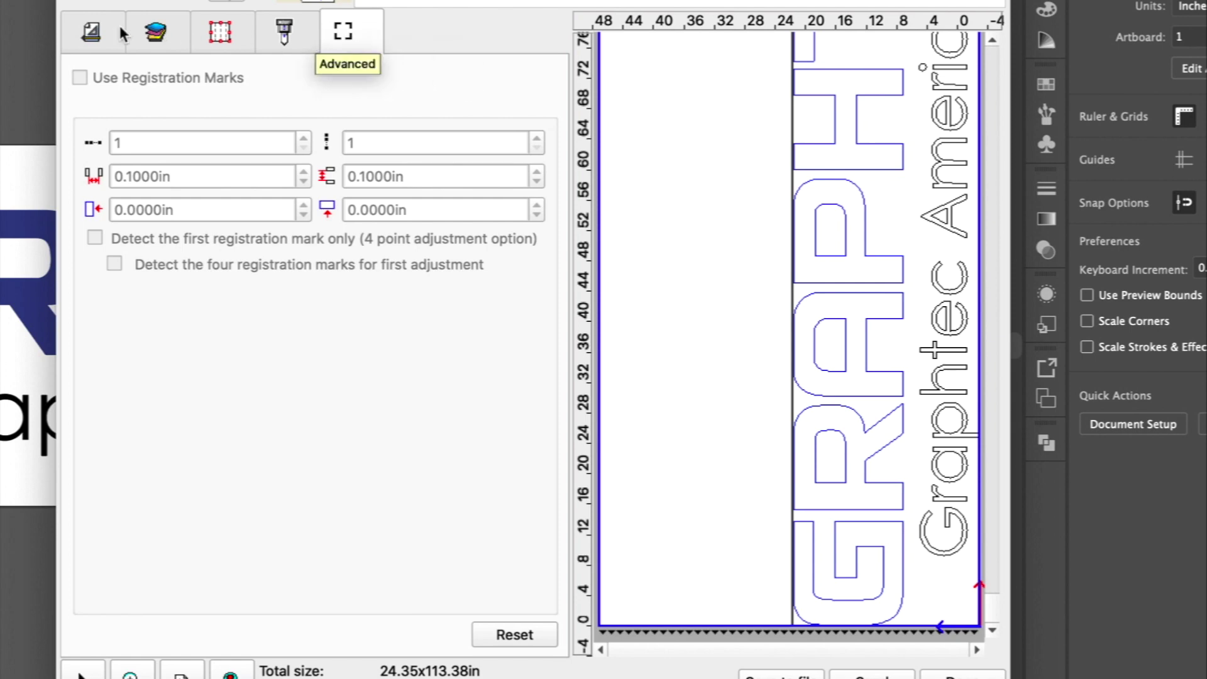
- Switch back to the General tab showing Roll media and the 24.35 × 113.38 in job
left_click(91, 33)
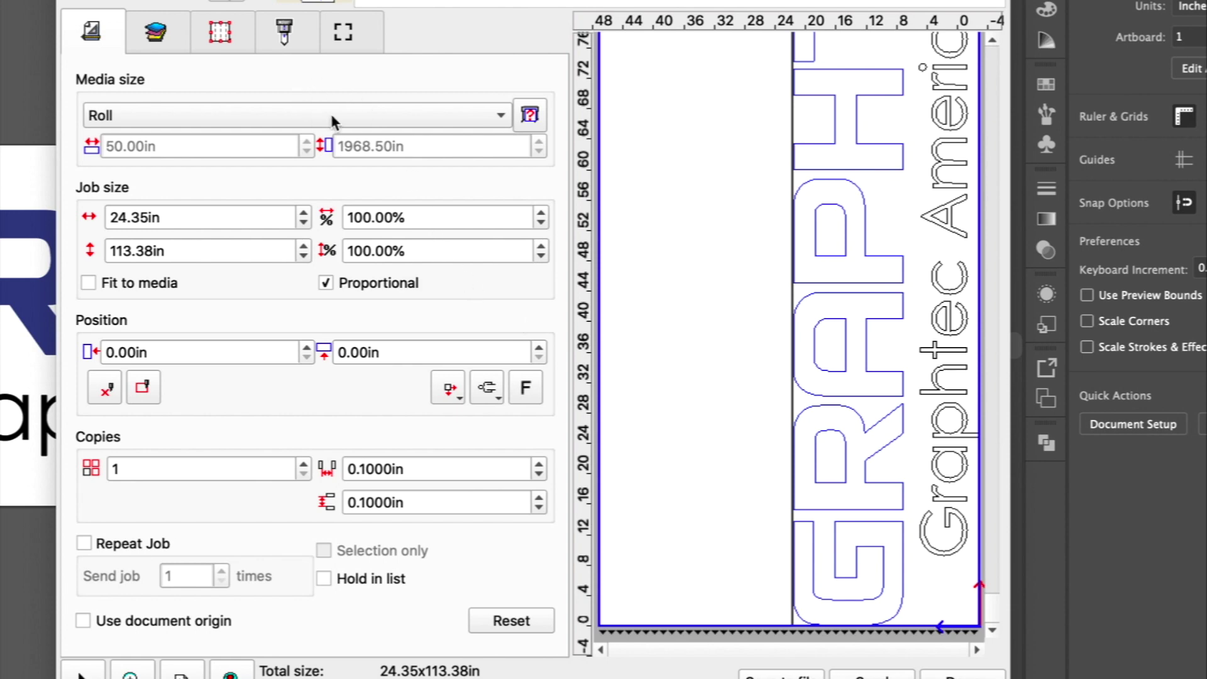
- Try media sizes and widths, then load User defined 48.00 × 1968.50 in media from the cutter
left_click(502, 118)
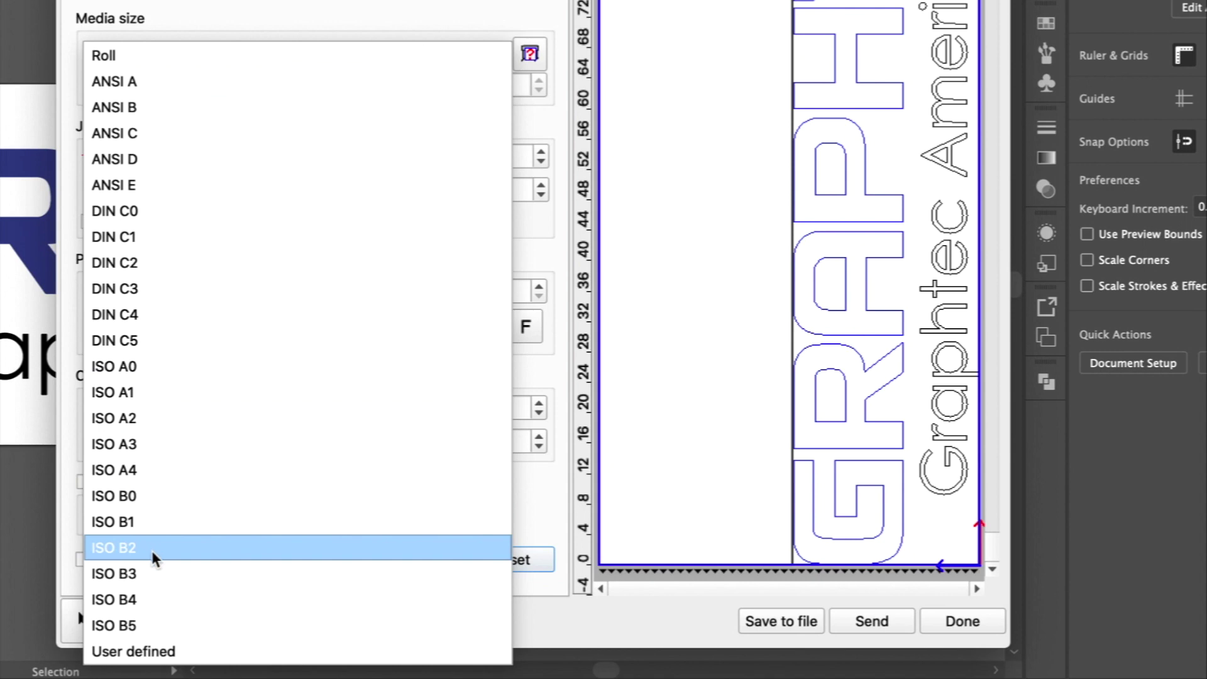
left_click(156, 651)
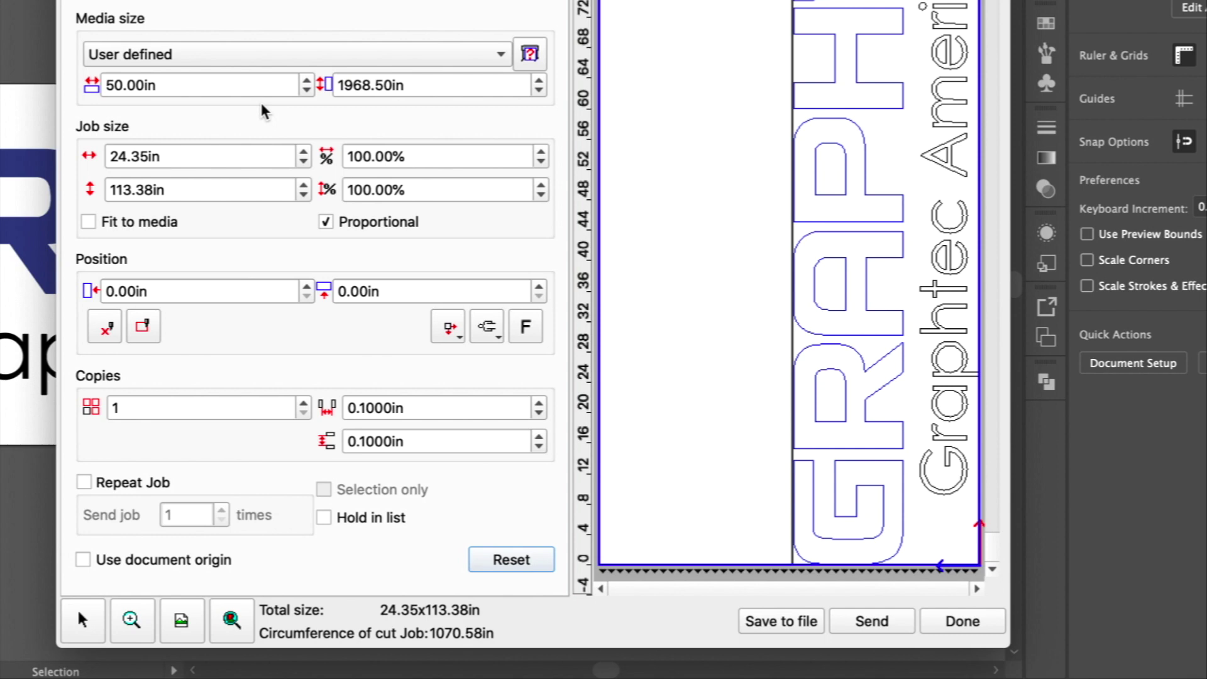
left_click(307, 80)
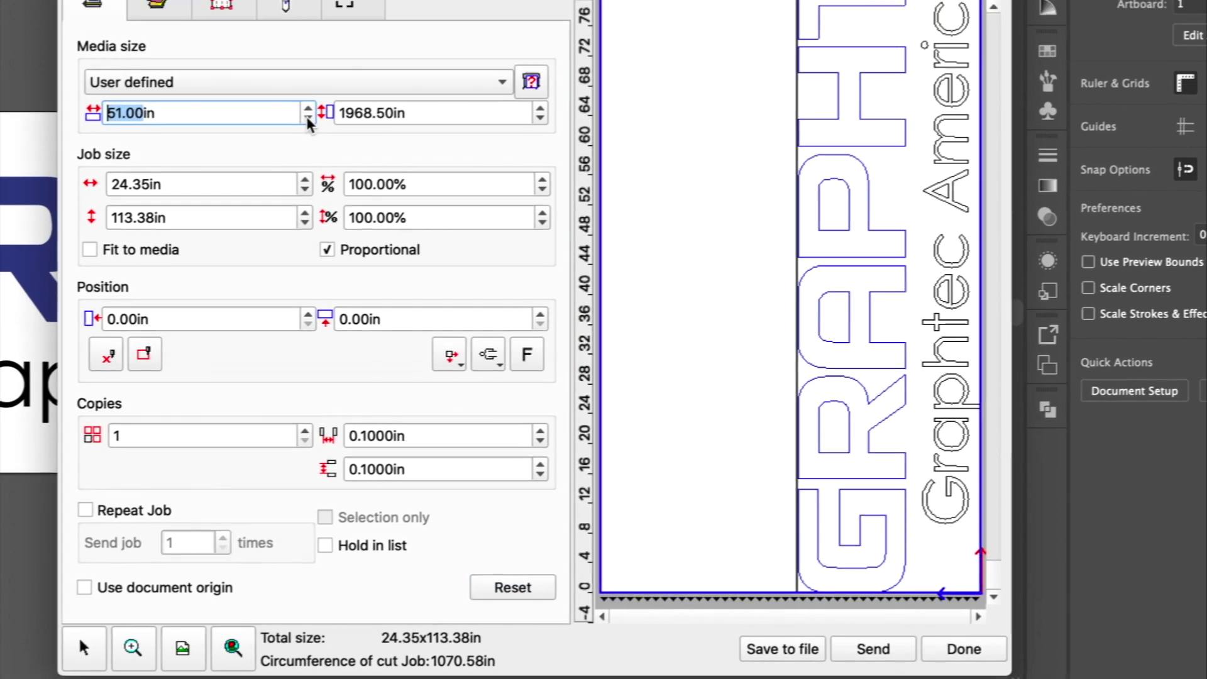
left_click(306, 90)
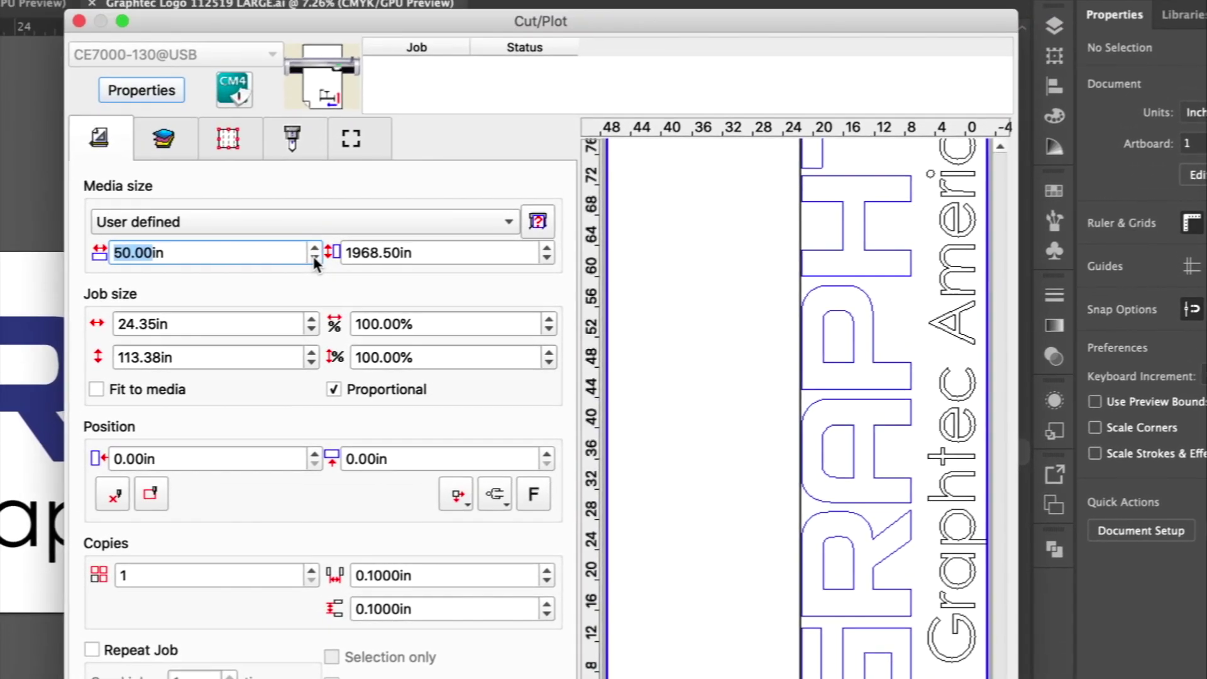
left_click(337, 222)
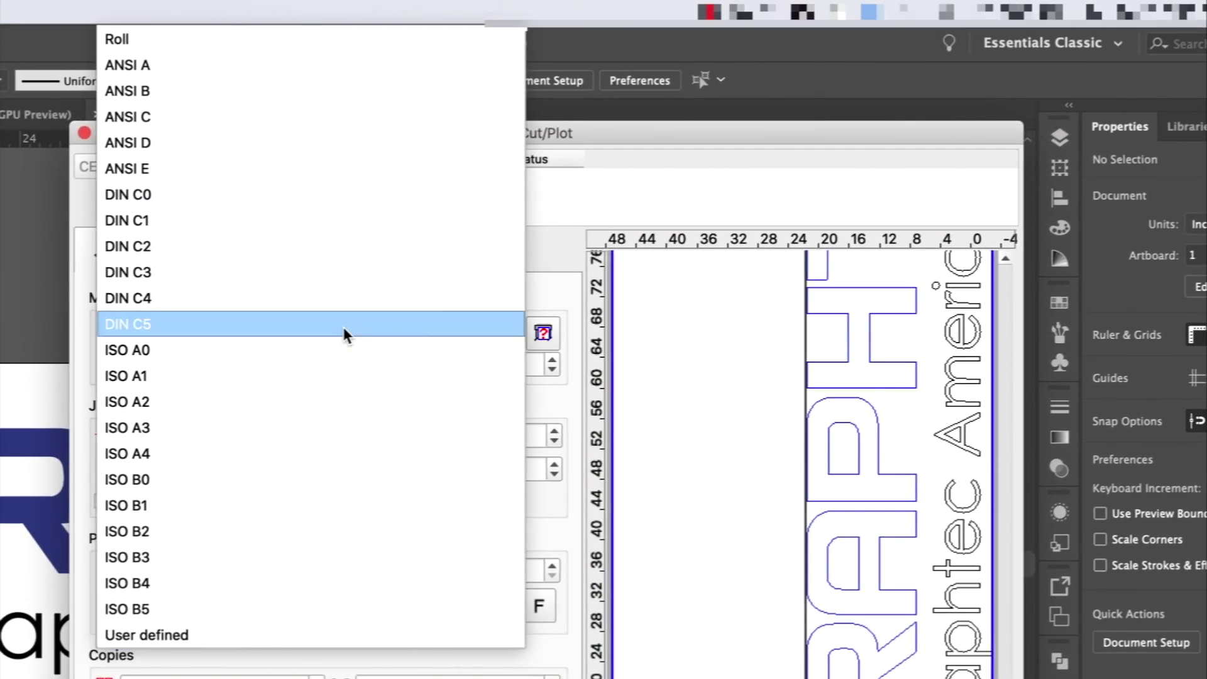
left_click(225, 39)
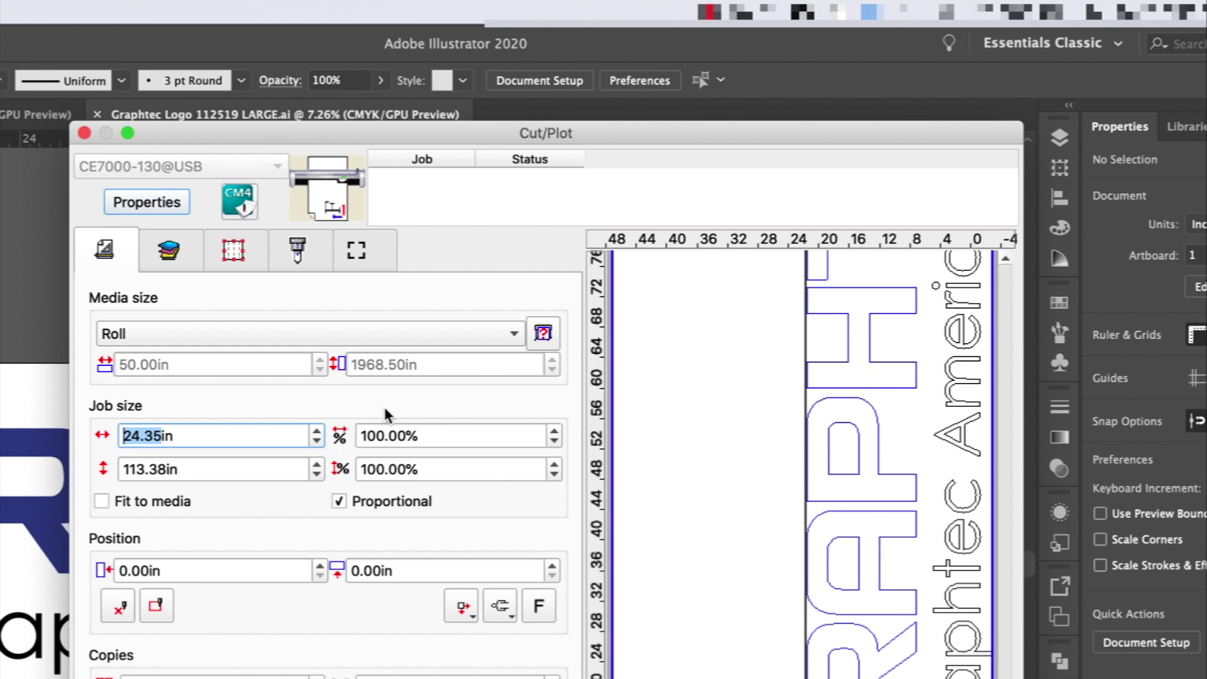
left_click(545, 334)
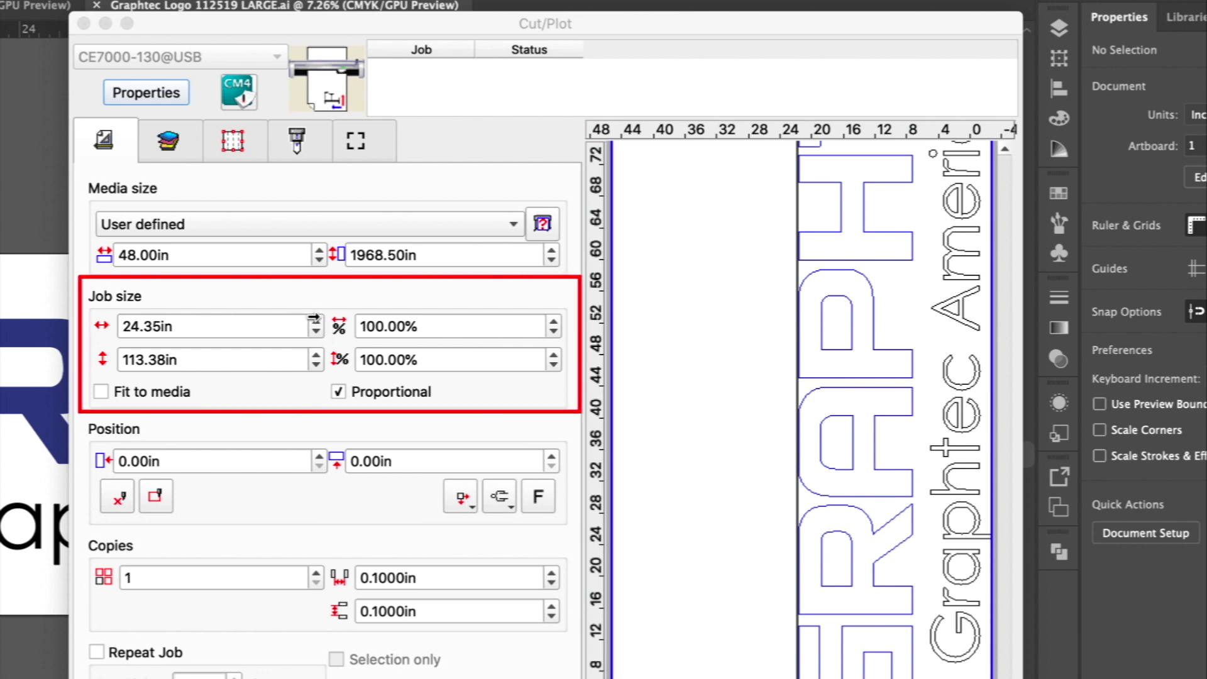
- Nudge the job width up and down in one-inch steps
left_click(315, 322)
left_click(315, 322)
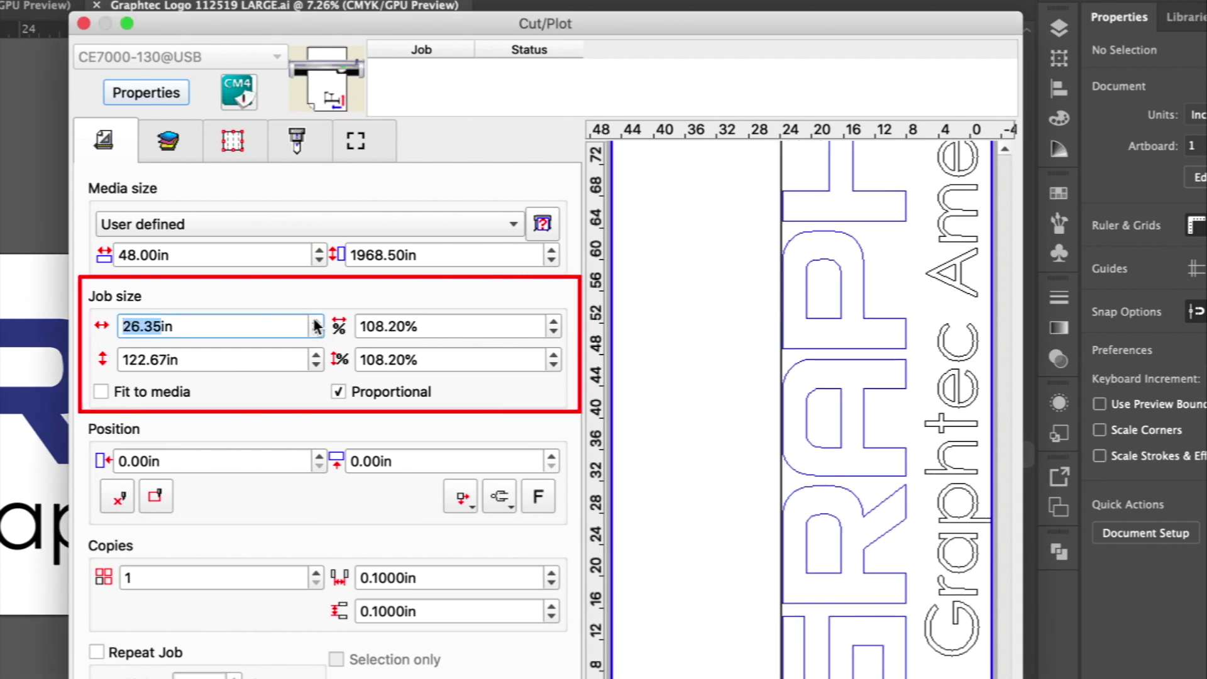
left_click(315, 322)
left_click(315, 322)
left_click(315, 322)
left_click(315, 322)
left_click(315, 322)
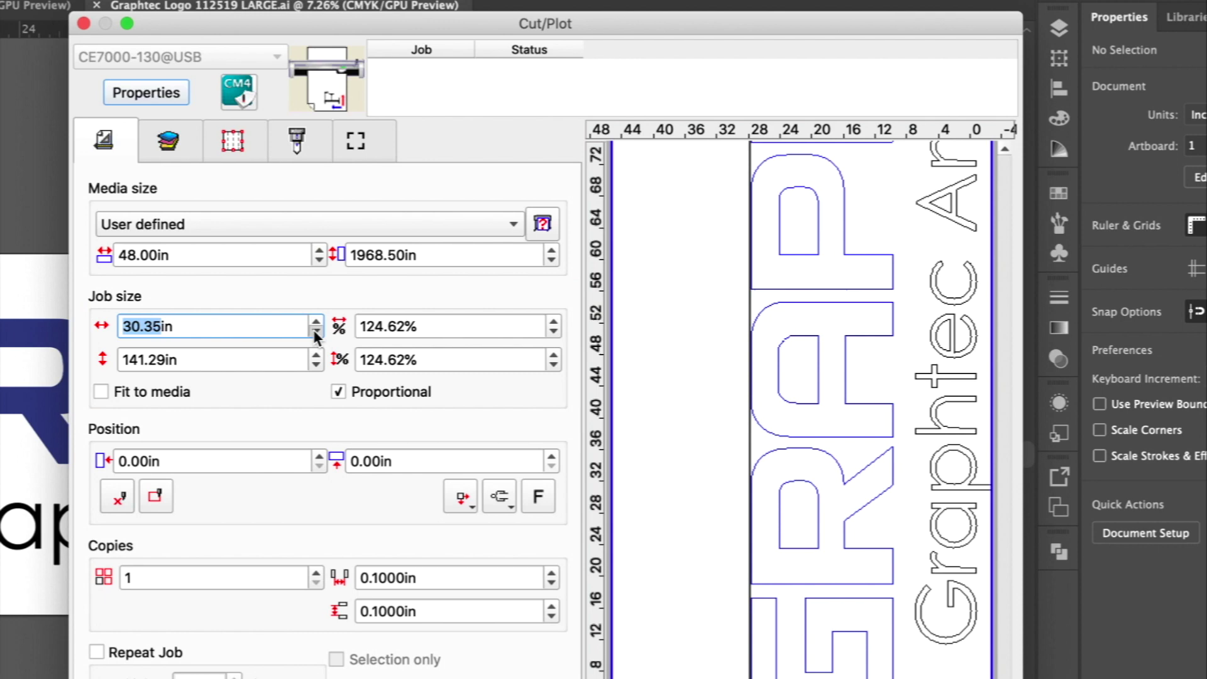
left_click(313, 329)
left_click(313, 330)
left_click(315, 329)
left_click(314, 319)
left_click(315, 318)
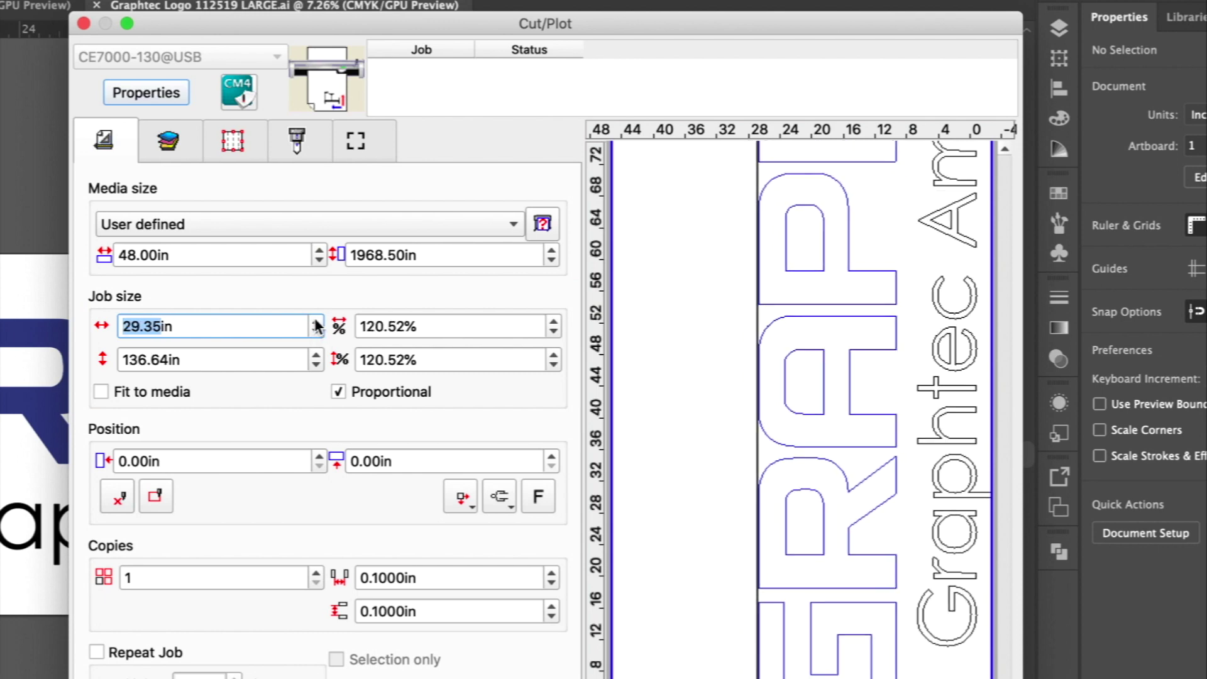
- Step the job scale down and enter exactly 100%, giving 24.35in x 113.38in
left_click(552, 329)
left_click(553, 330)
left_click(553, 330)
left_click(553, 329)
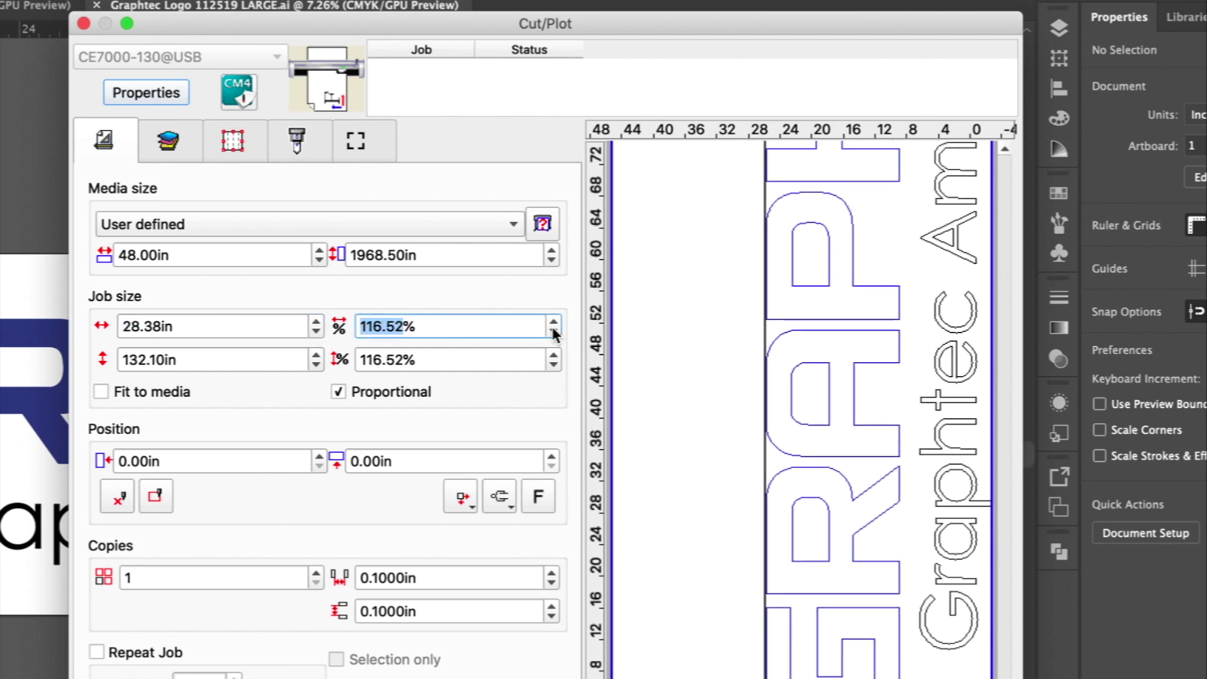
left_click(553, 329)
left_click(553, 330)
left_click(553, 330)
left_click(553, 330)
left_click(553, 329)
left_click(553, 330)
left_click(553, 329)
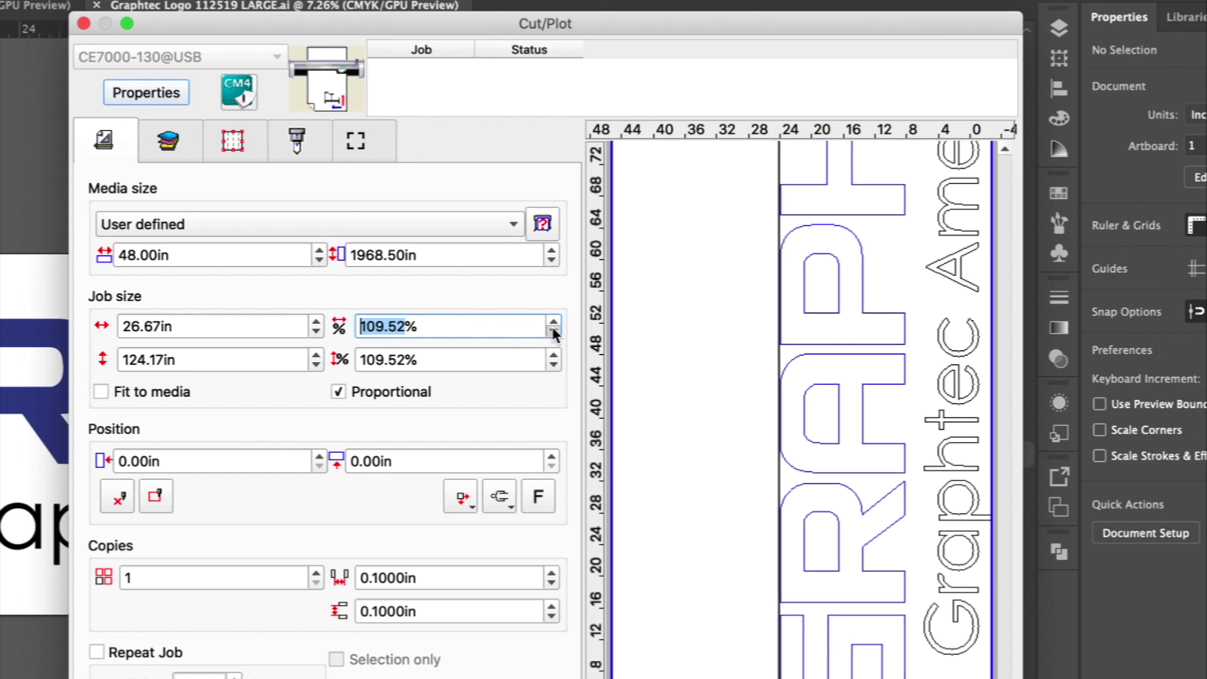
left_click(553, 330)
left_click(553, 330)
left_click(552, 329)
left_click(553, 330)
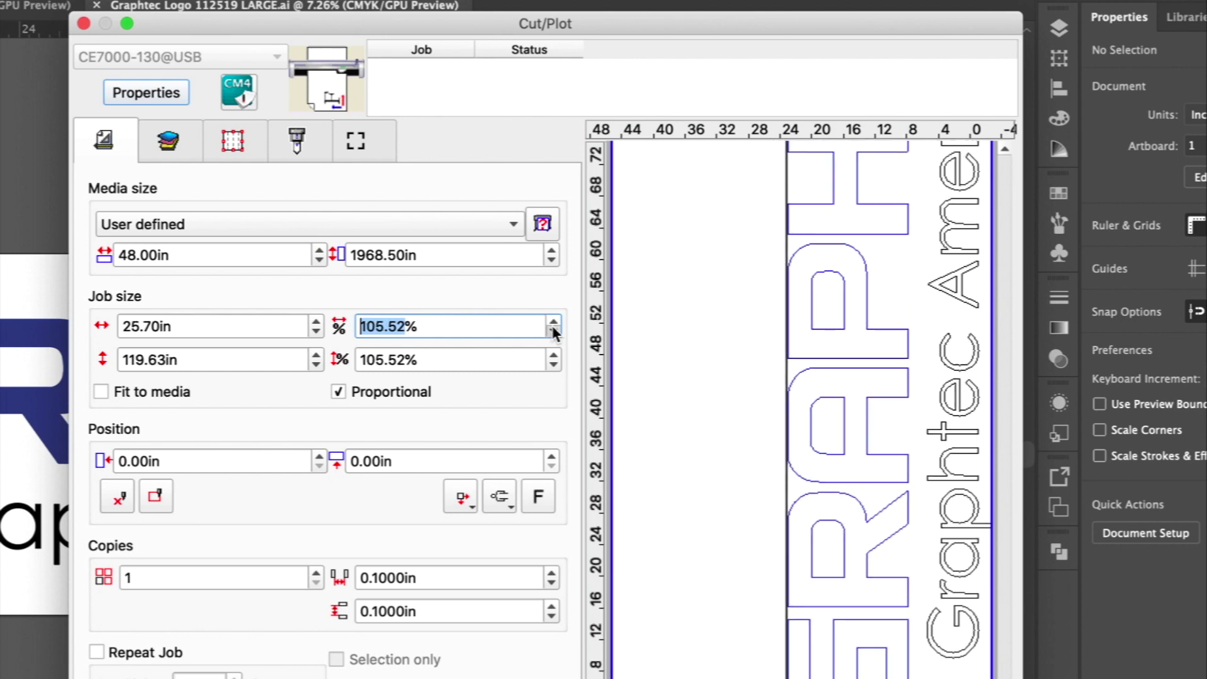
left_click(553, 329)
left_click(553, 329)
left_click(553, 329)
left_click(553, 329)
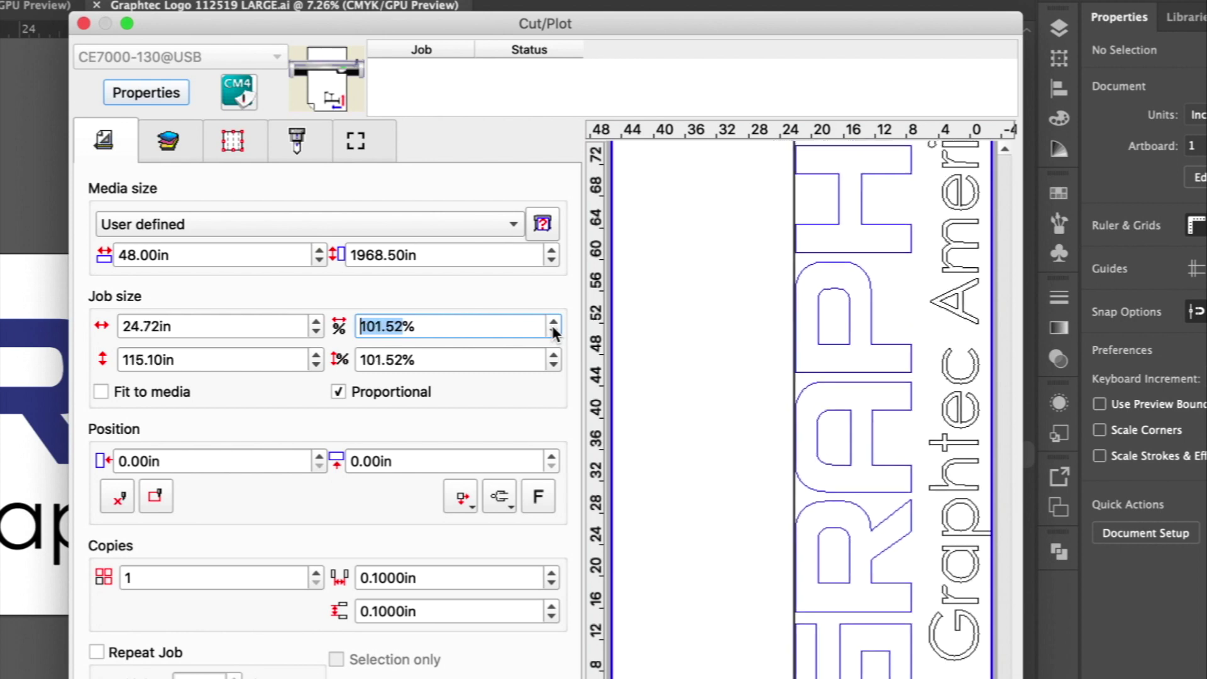
left_click(553, 330)
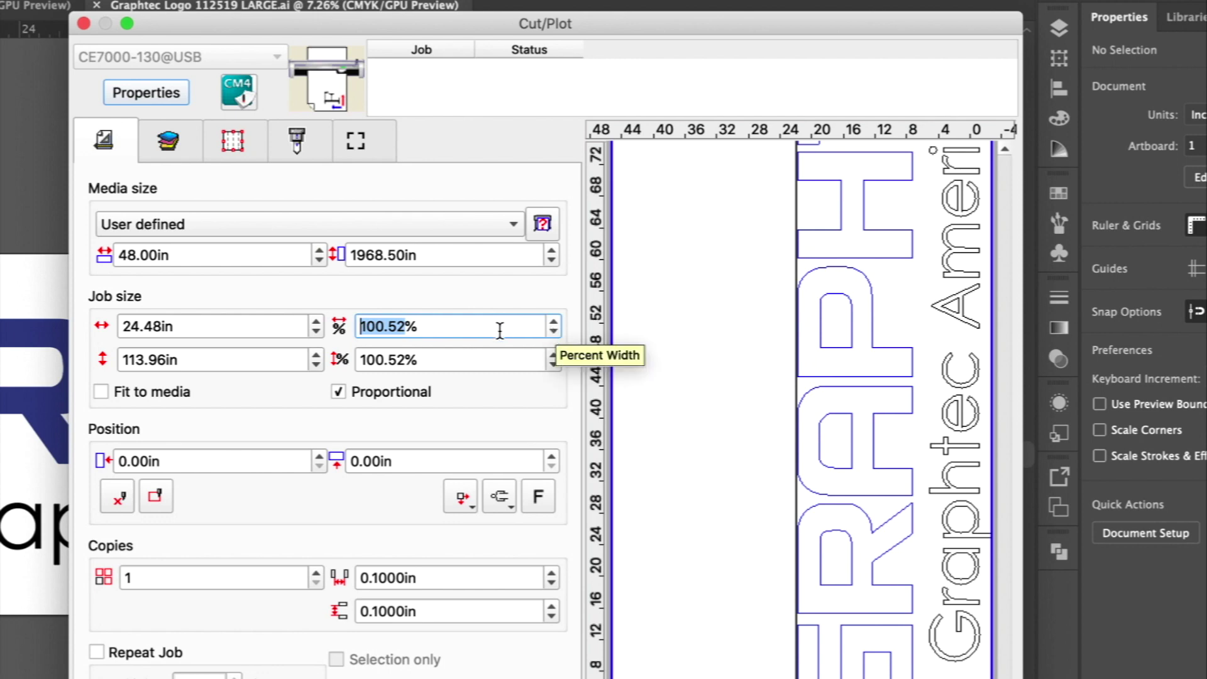
type("100")
key("Return")
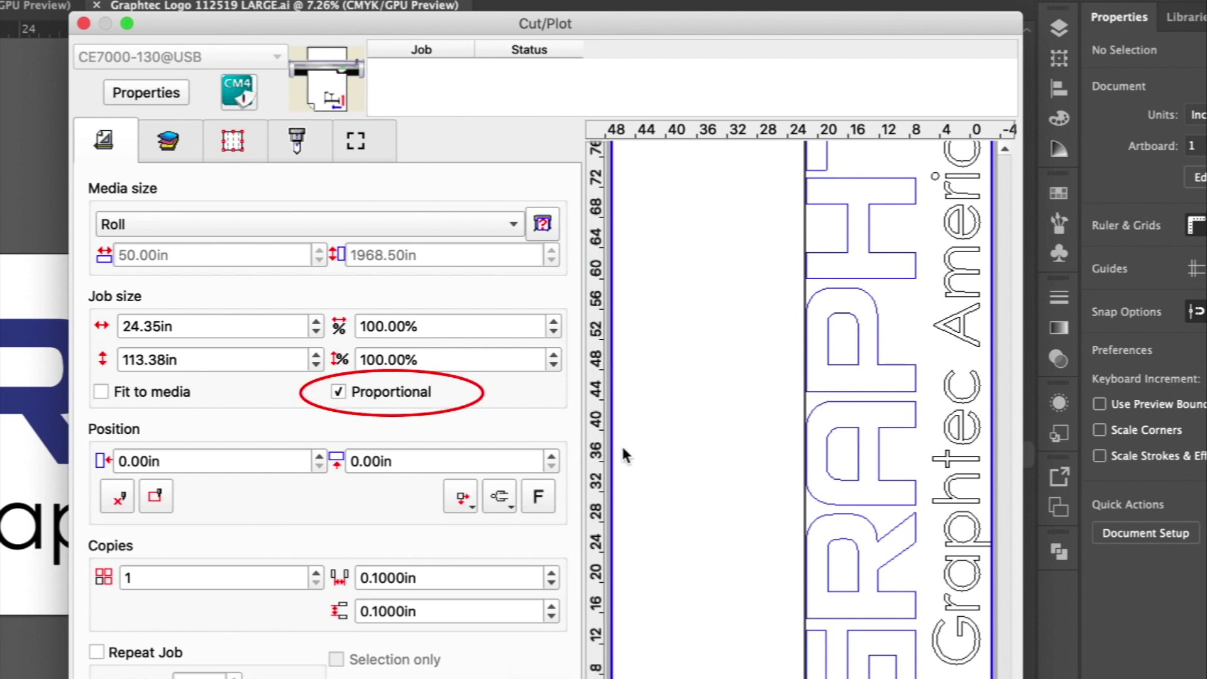
left_click(338, 392)
left_click_drag(317, 320, 317, 324)
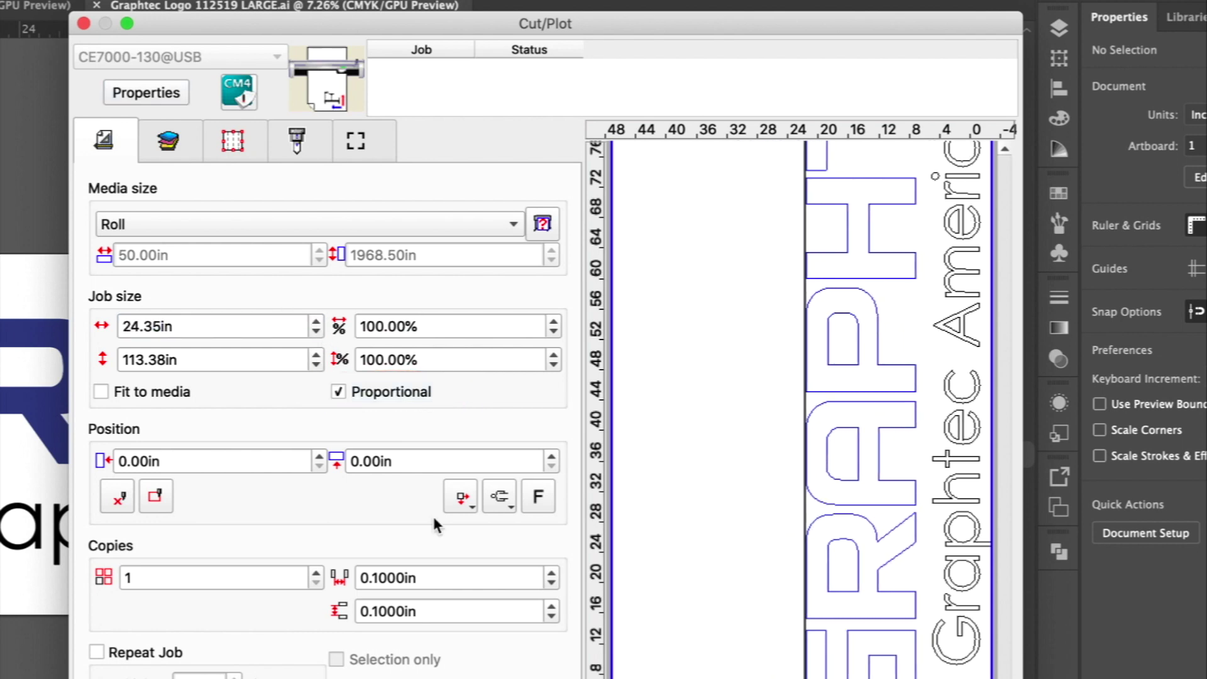
left_click(100, 388)
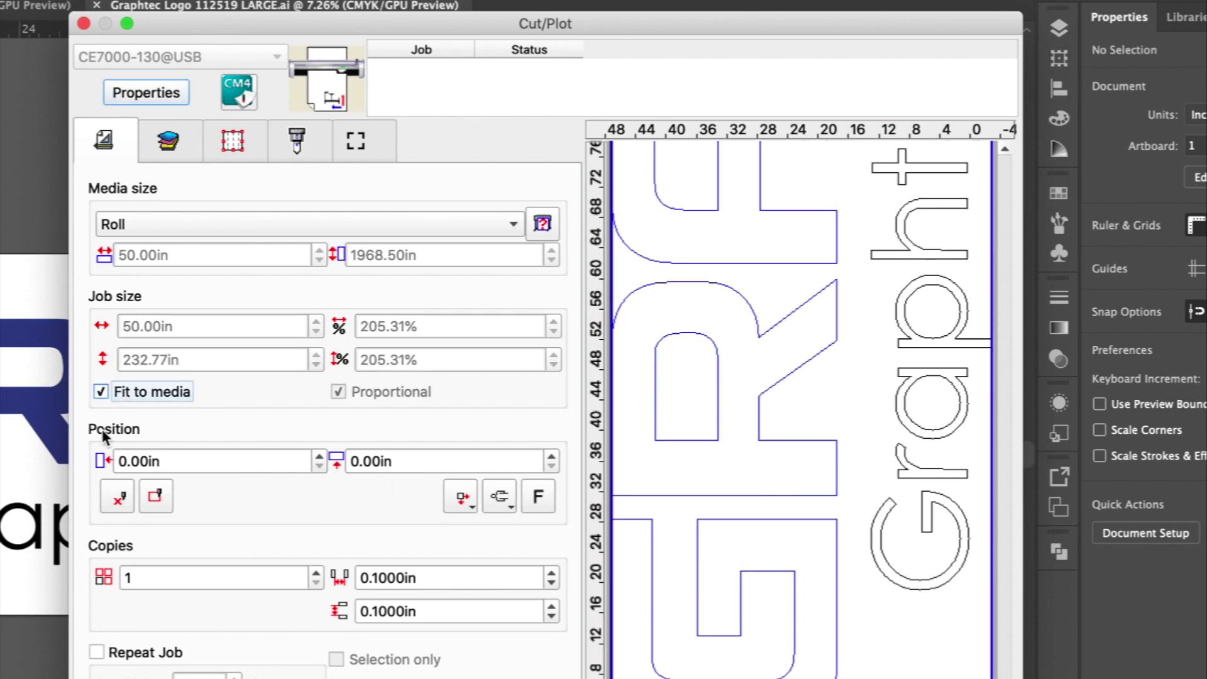
left_click(100, 388)
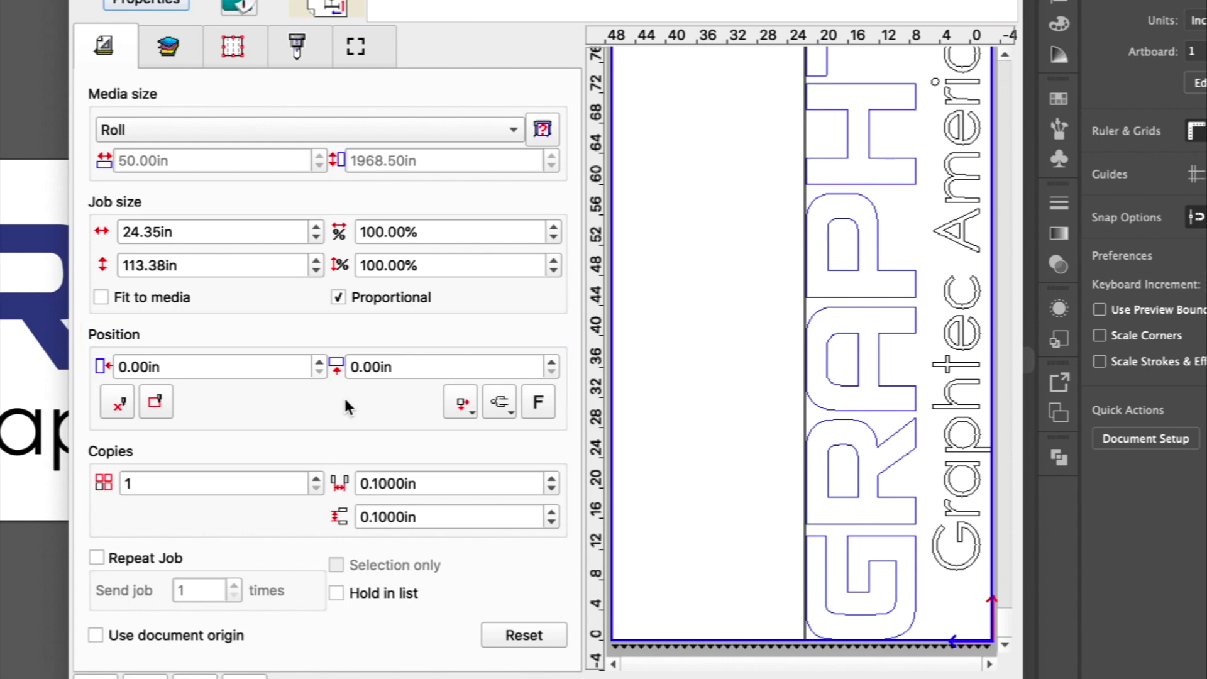
left_click(319, 361)
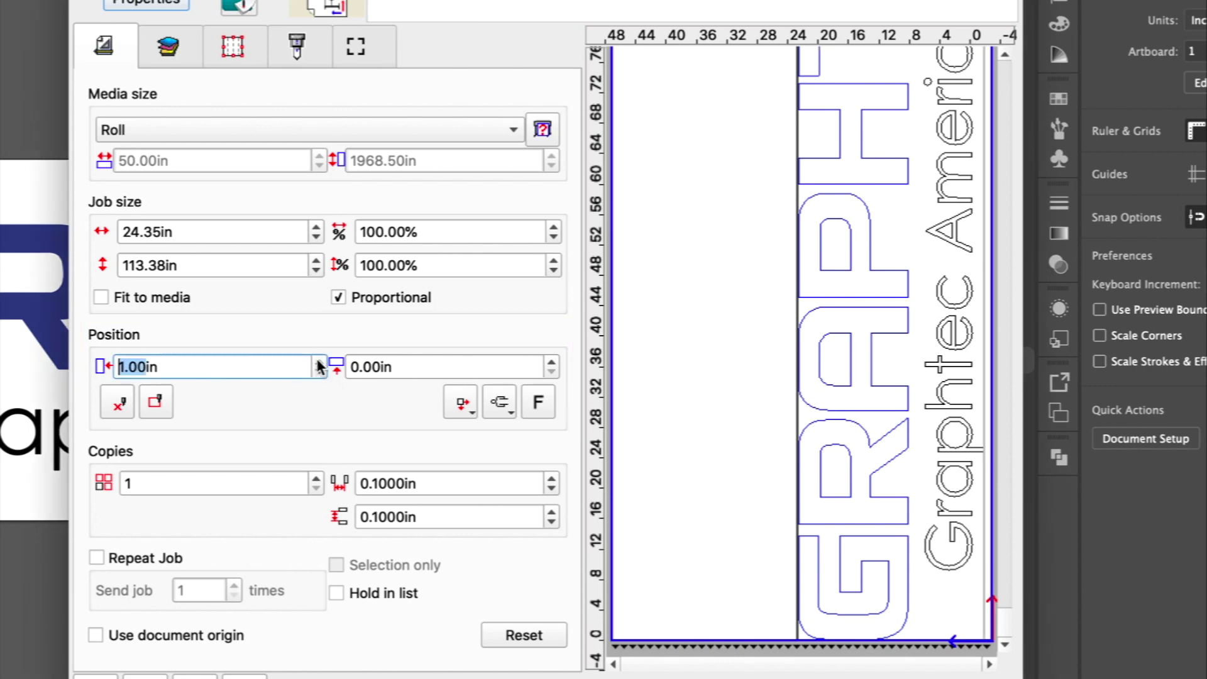
left_click(317, 361)
left_click(317, 361)
left_click(319, 369)
left_click(319, 369)
left_click(319, 370)
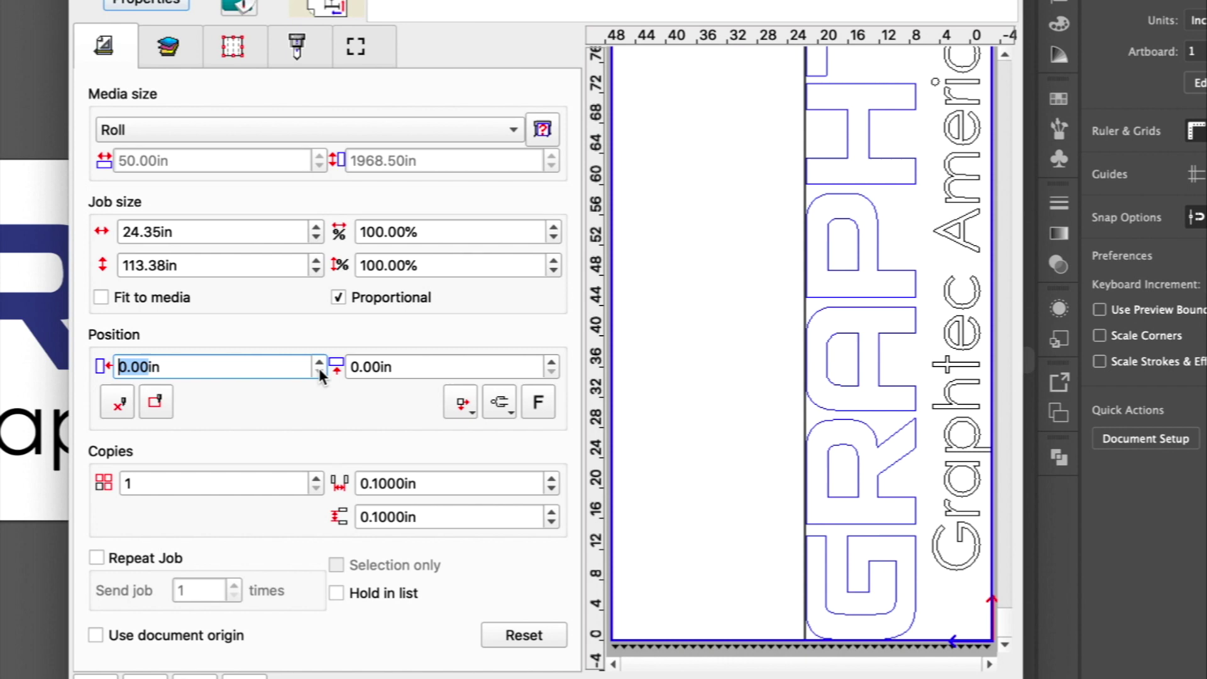
left_click_drag(815, 433, 869, 448)
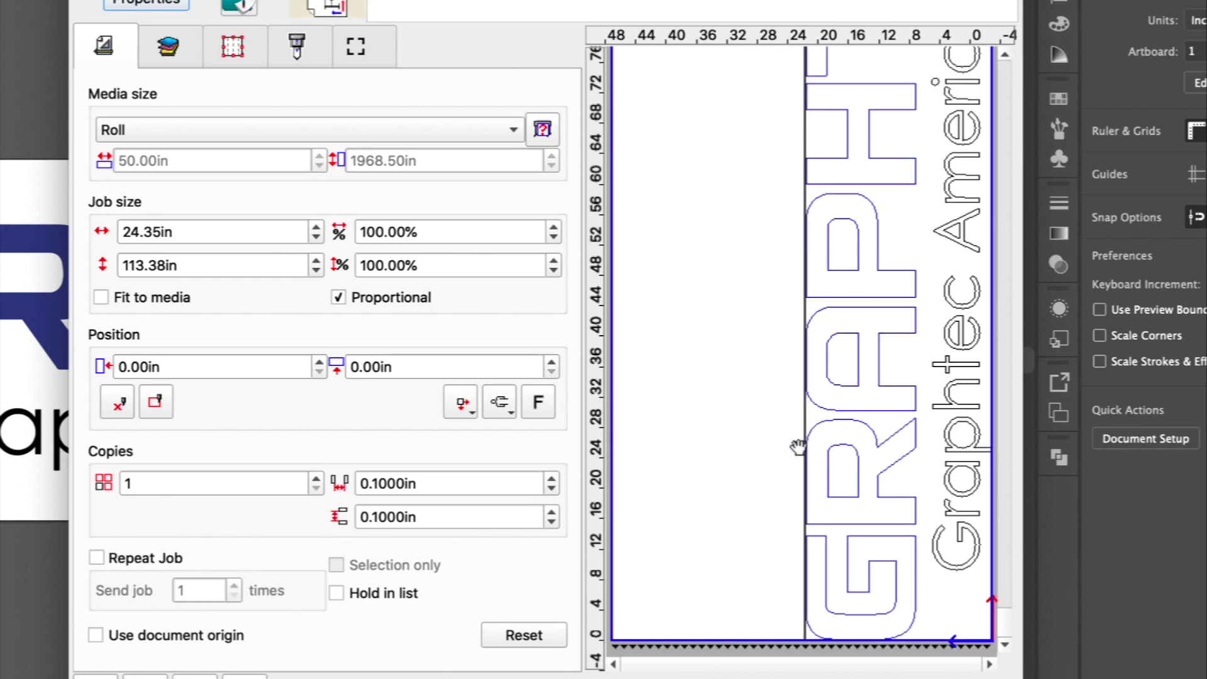
left_click(118, 404)
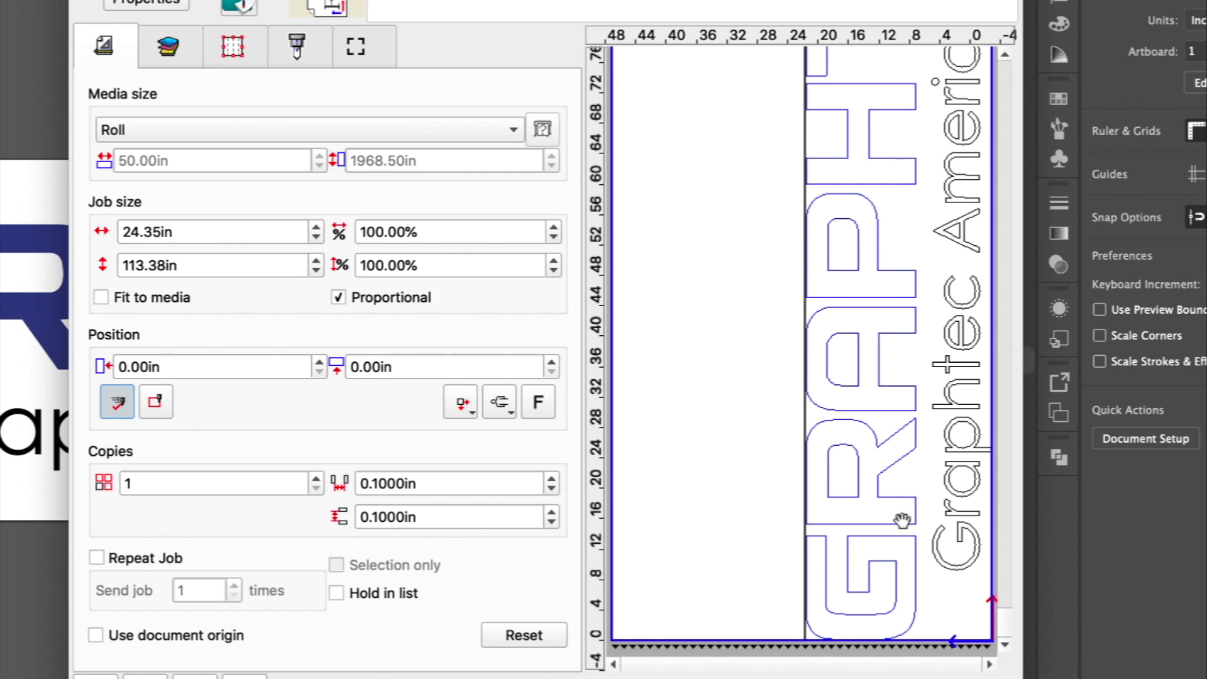
left_click_drag(905, 517, 856, 517)
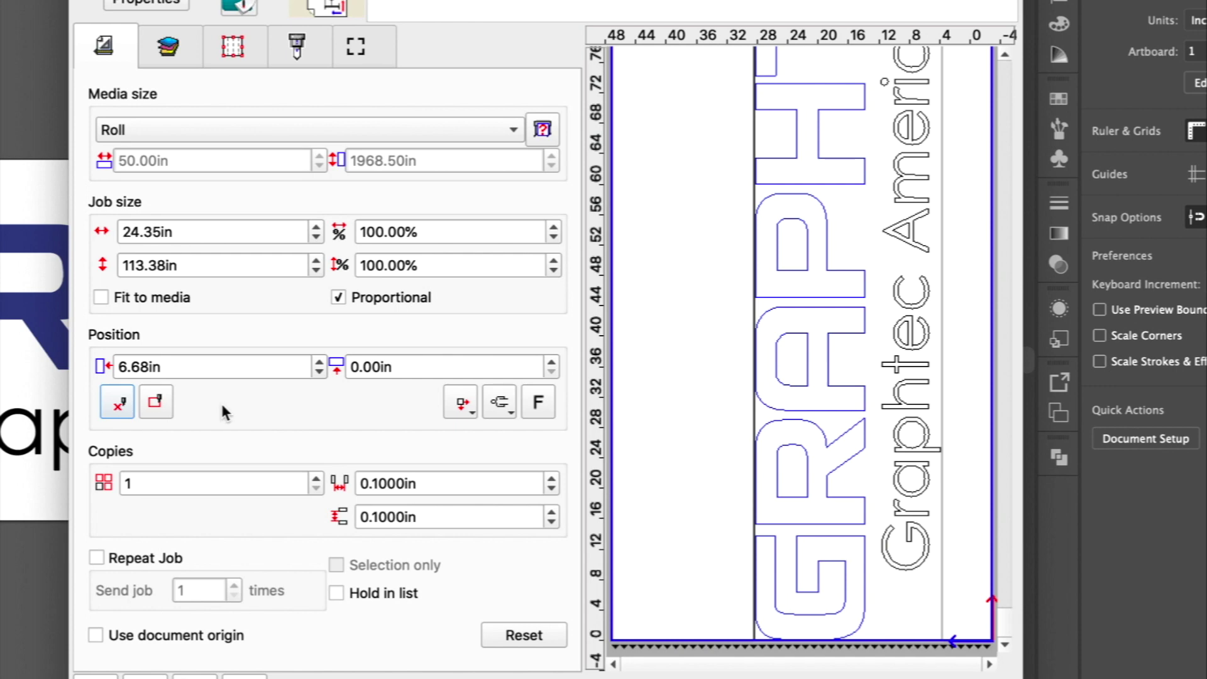
left_click(157, 403)
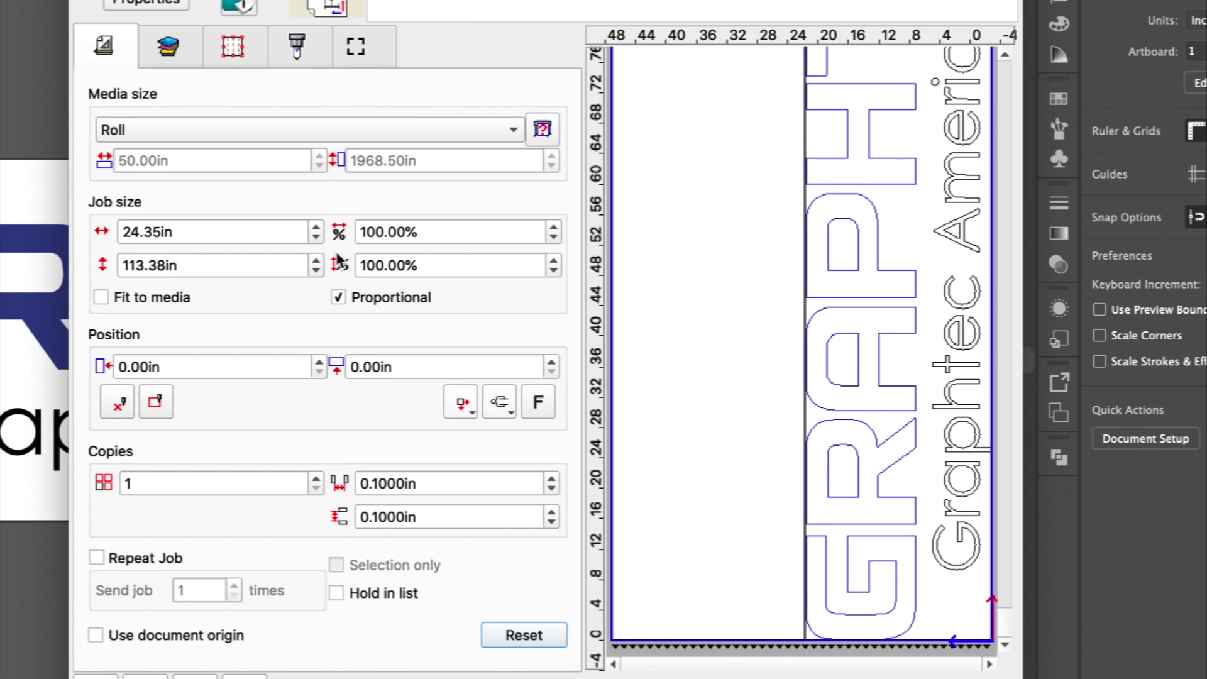
- Resize the logo job to 3 inches, making it 13.97in x 3.00in
double_click(180, 231)
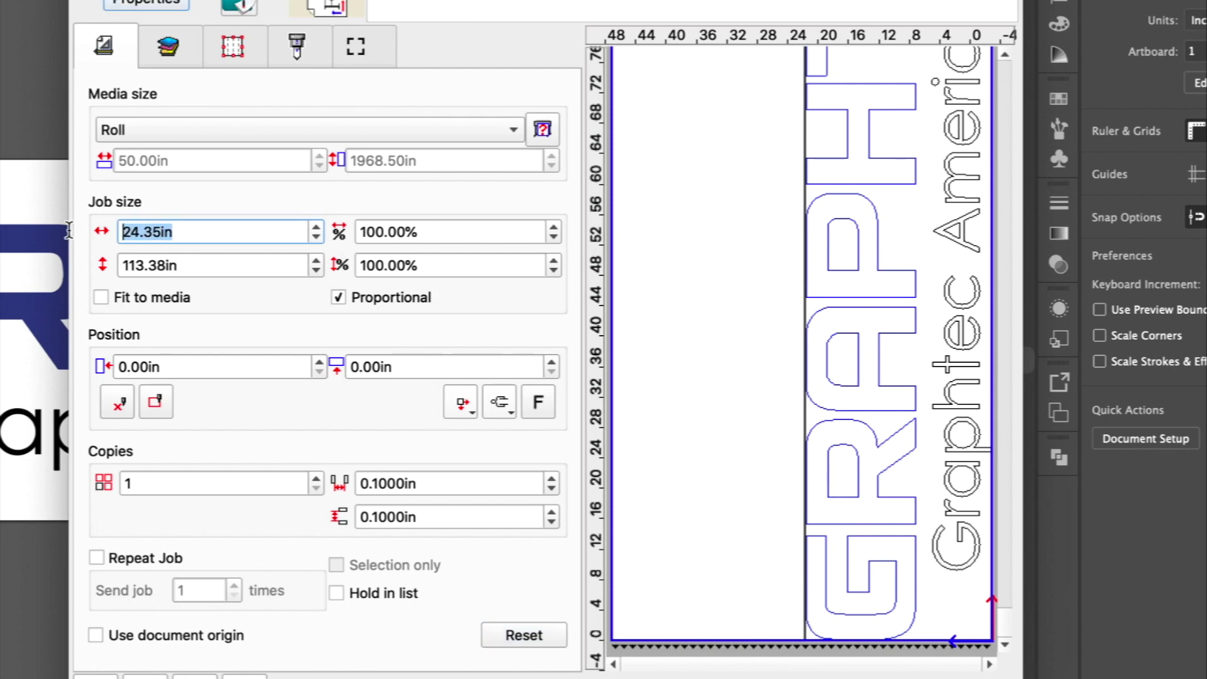
type("3")
key("Return")
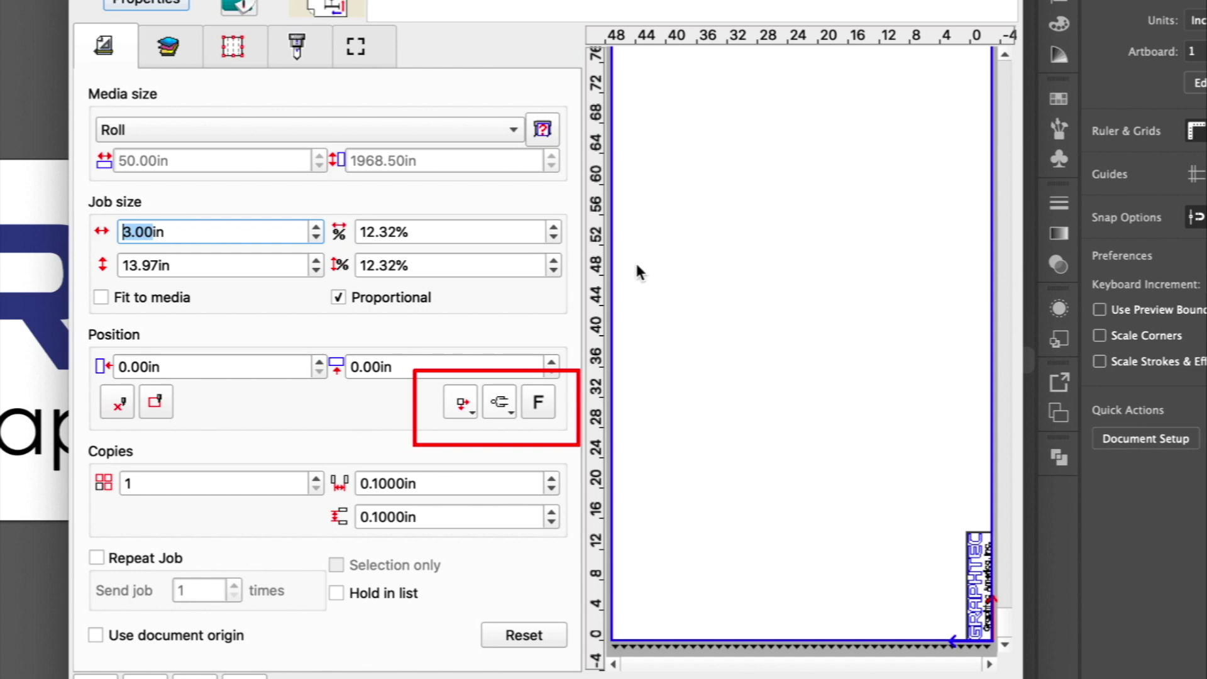
- Try several alignments of the logo on the media, ending at the origin corner
left_click(471, 408)
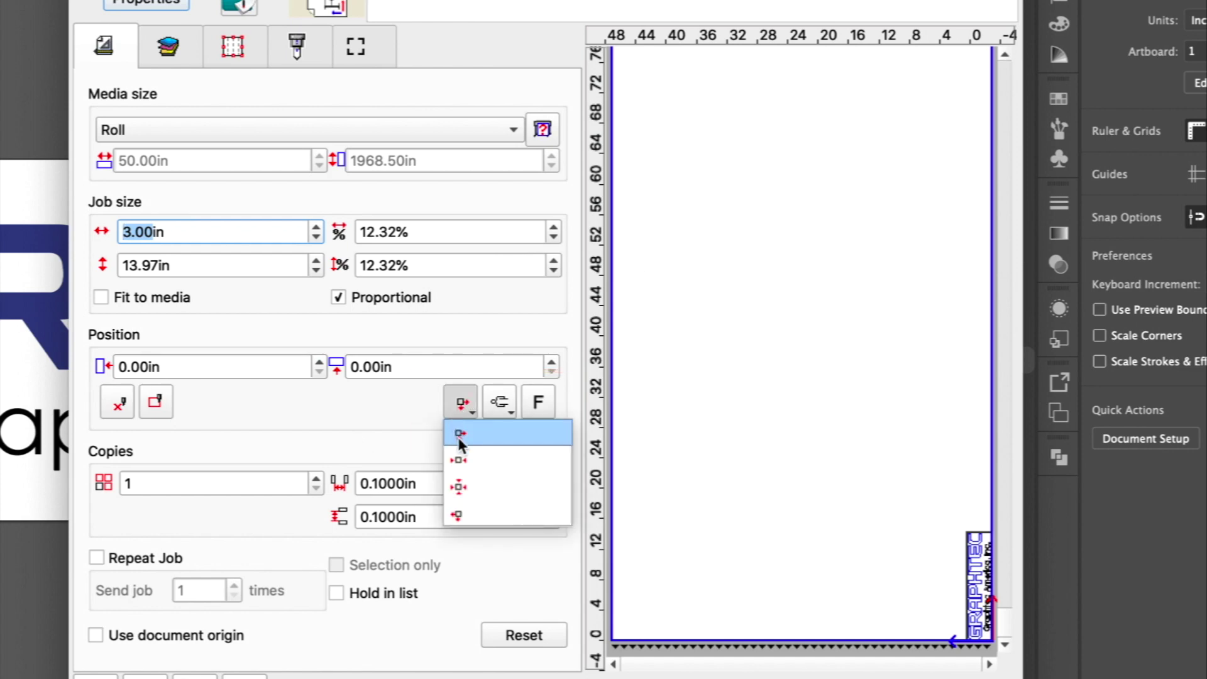
left_click(464, 457)
left_click(462, 402)
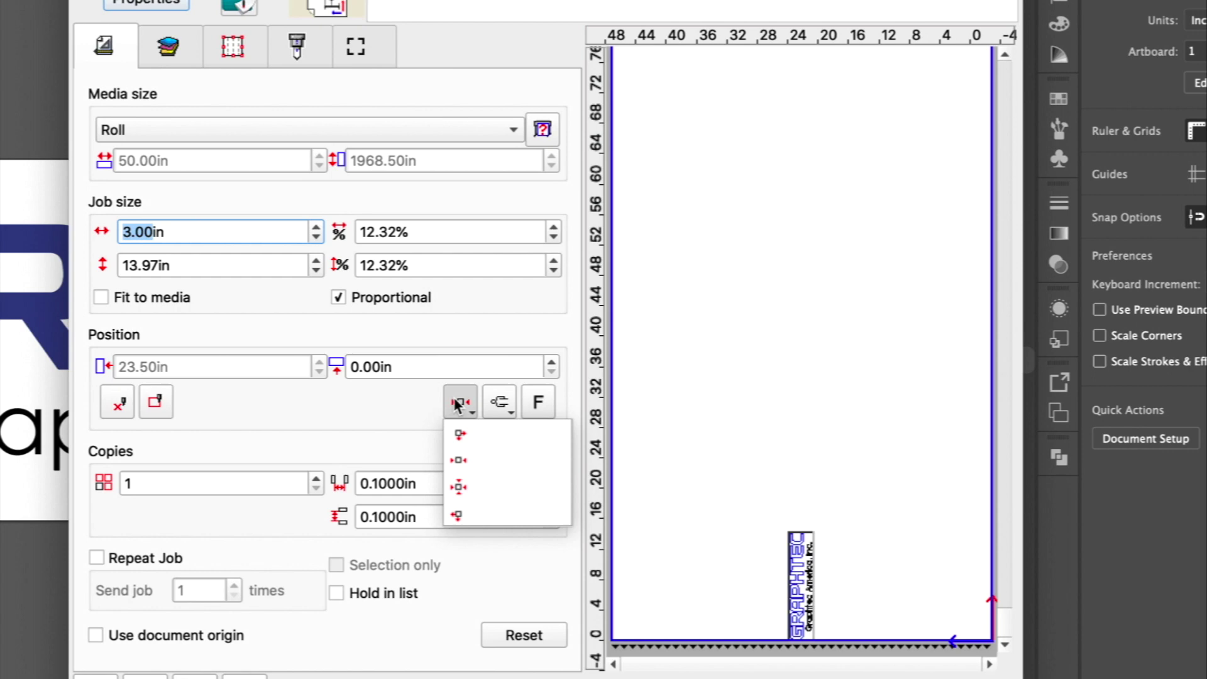
left_click(478, 512)
left_click(463, 399)
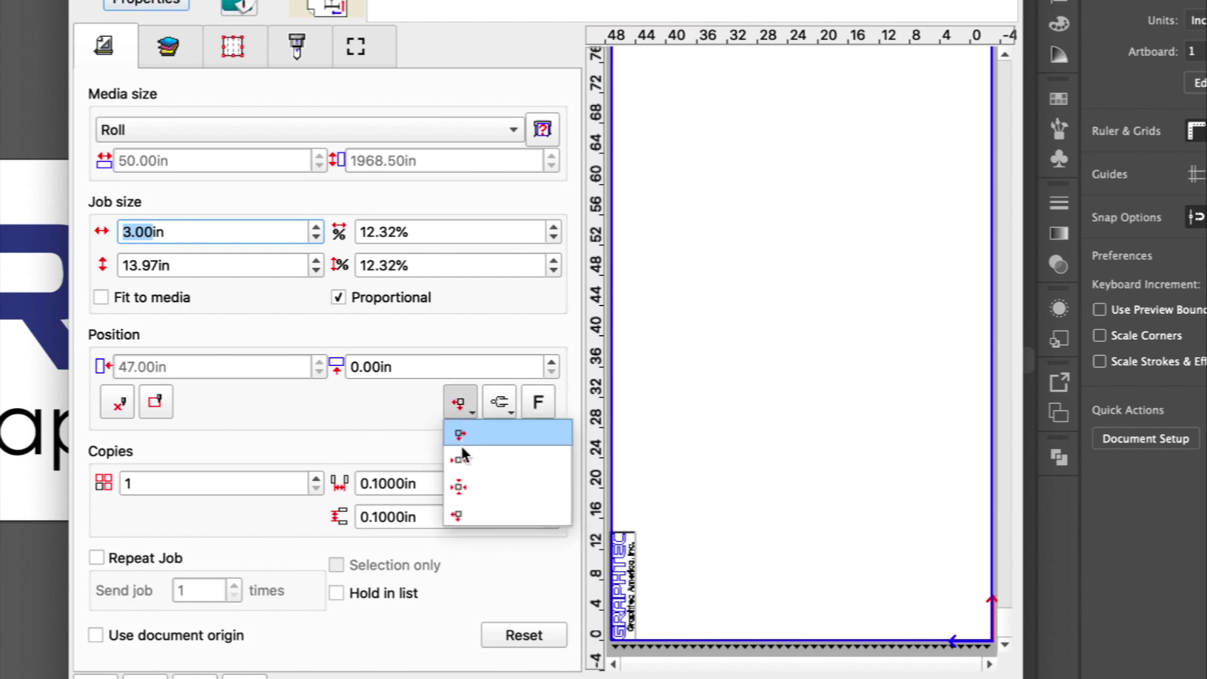
left_click(471, 487)
left_click(461, 406)
left_click(463, 432)
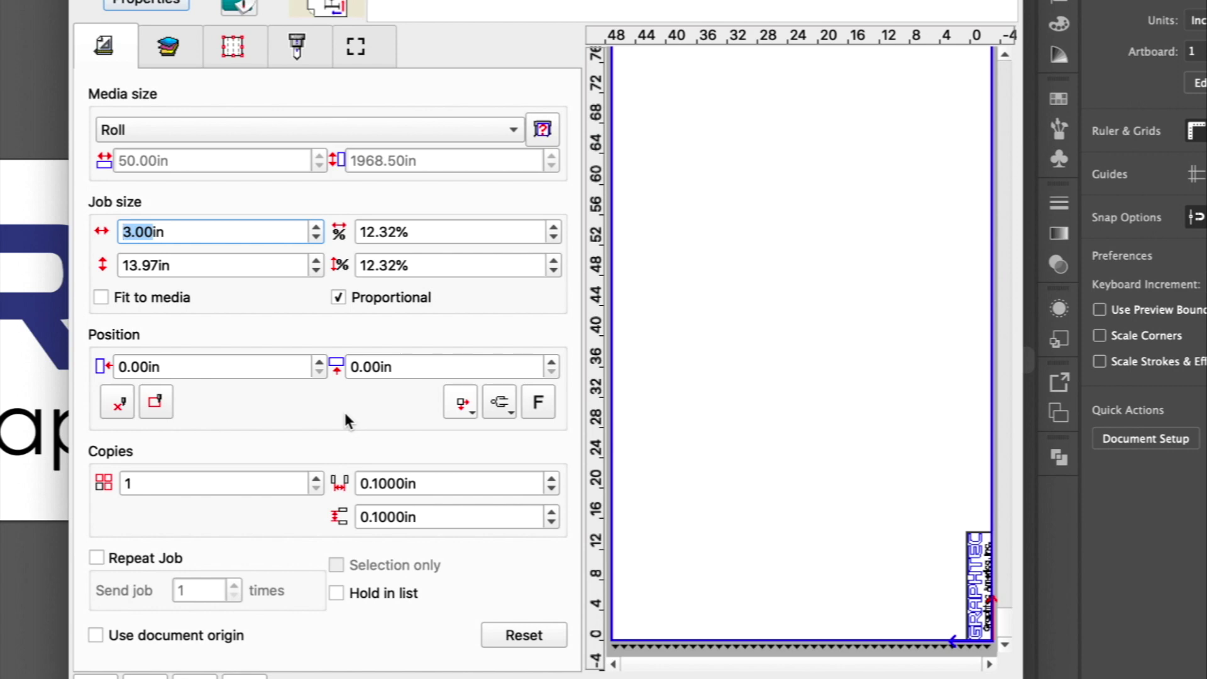
- Try different job orientations, ending with the logo reading horizontally
left_click(500, 404)
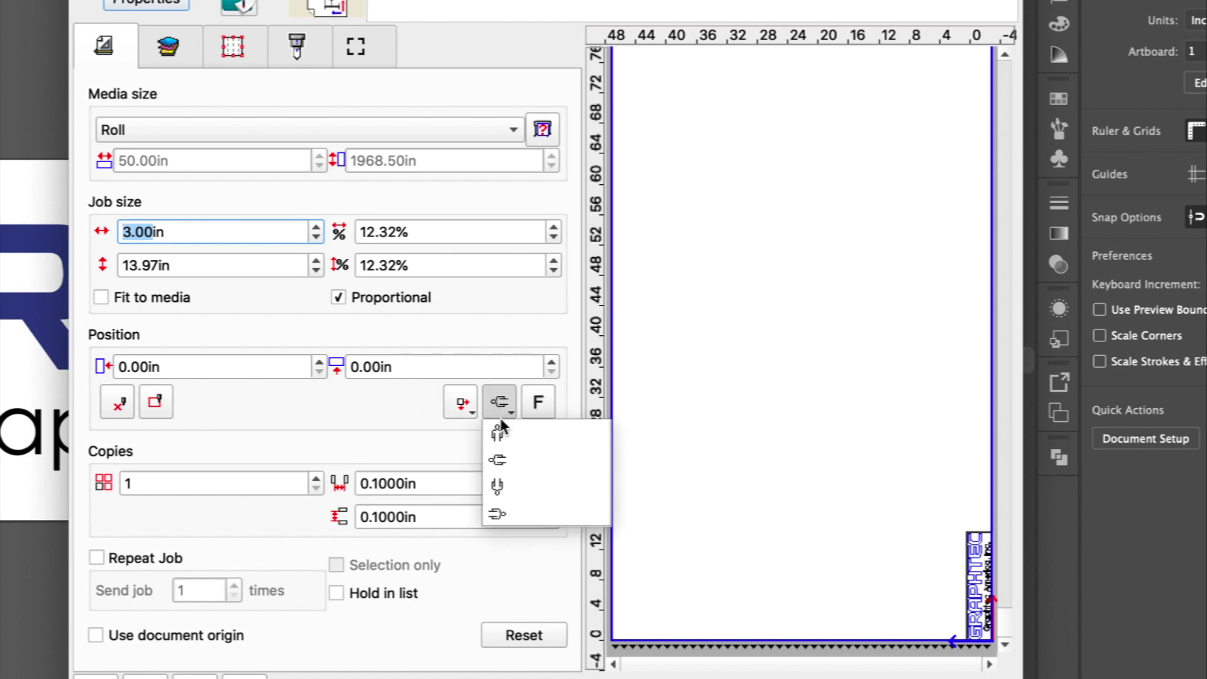
left_click(511, 465)
left_click(500, 402)
left_click(497, 433)
left_click(500, 402)
left_click(496, 485)
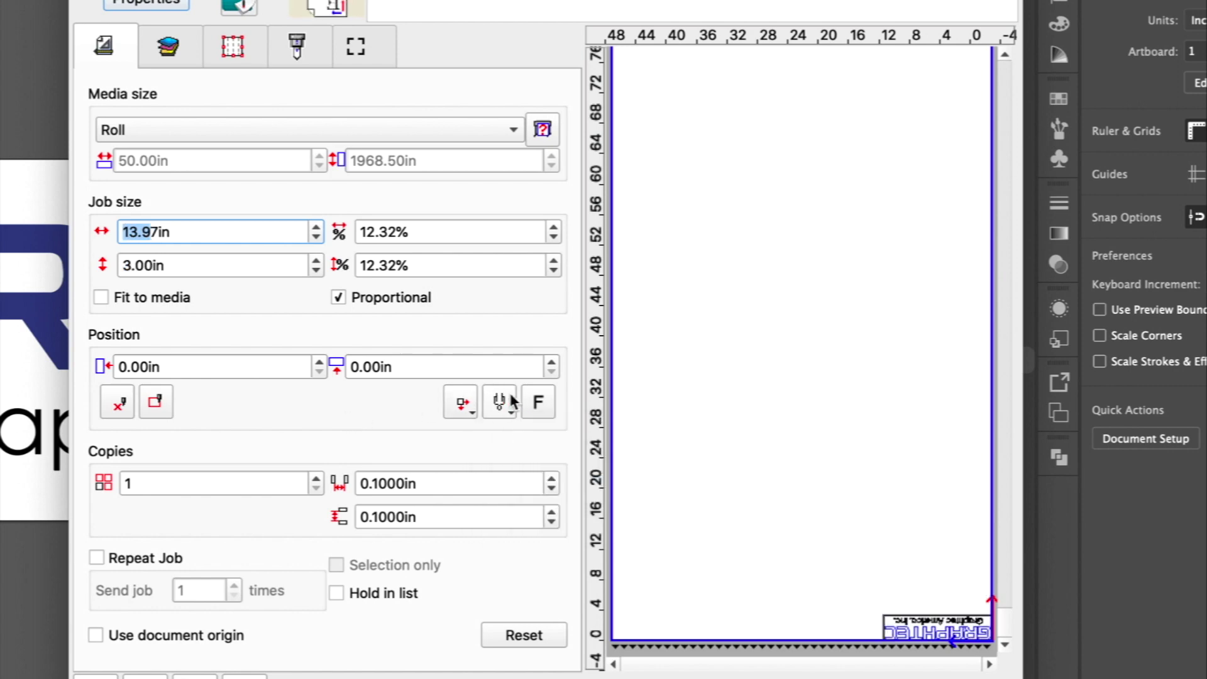
left_click(500, 402)
left_click(508, 512)
left_click(492, 406)
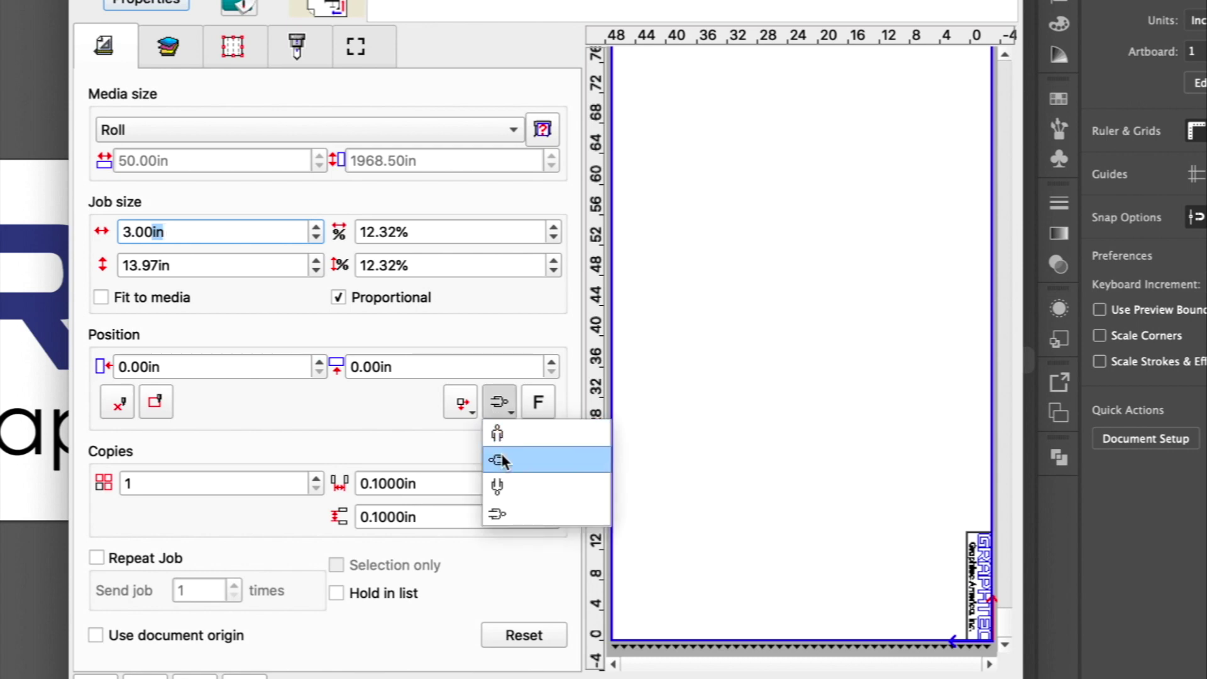
left_click(500, 459)
left_click(500, 402)
left_click(500, 427)
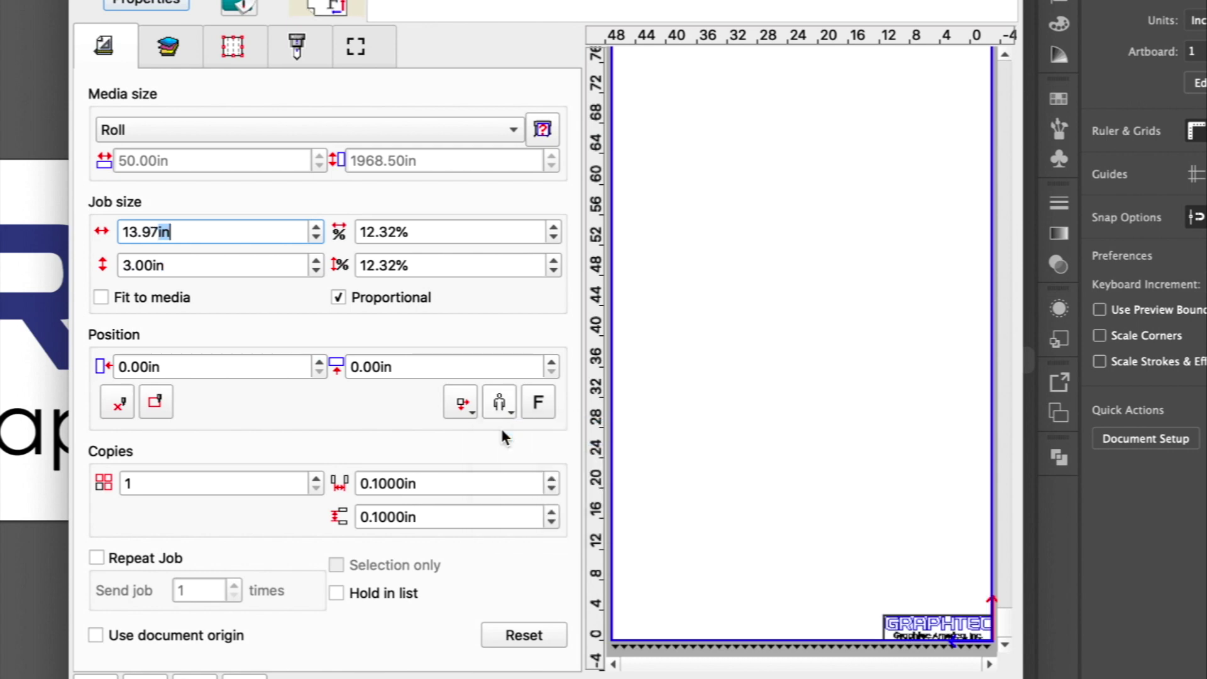
- Mirror the logo, check it in the preview, then switch mirroring back off
left_click(539, 404)
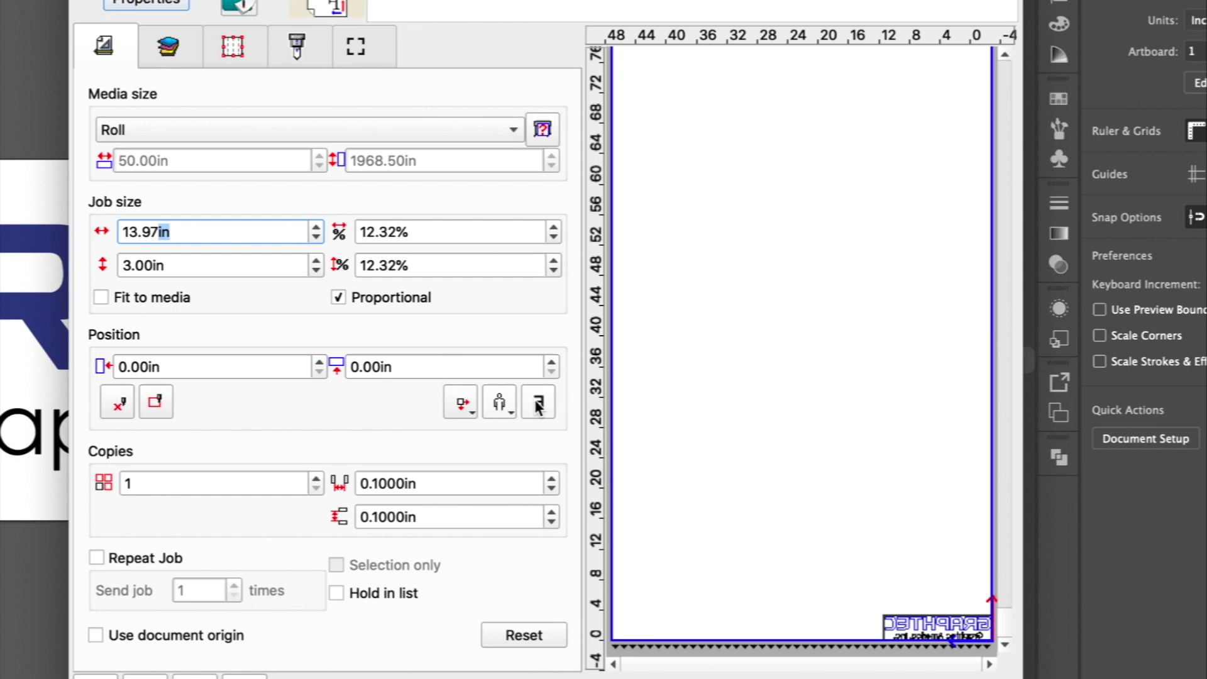
left_click(245, 676)
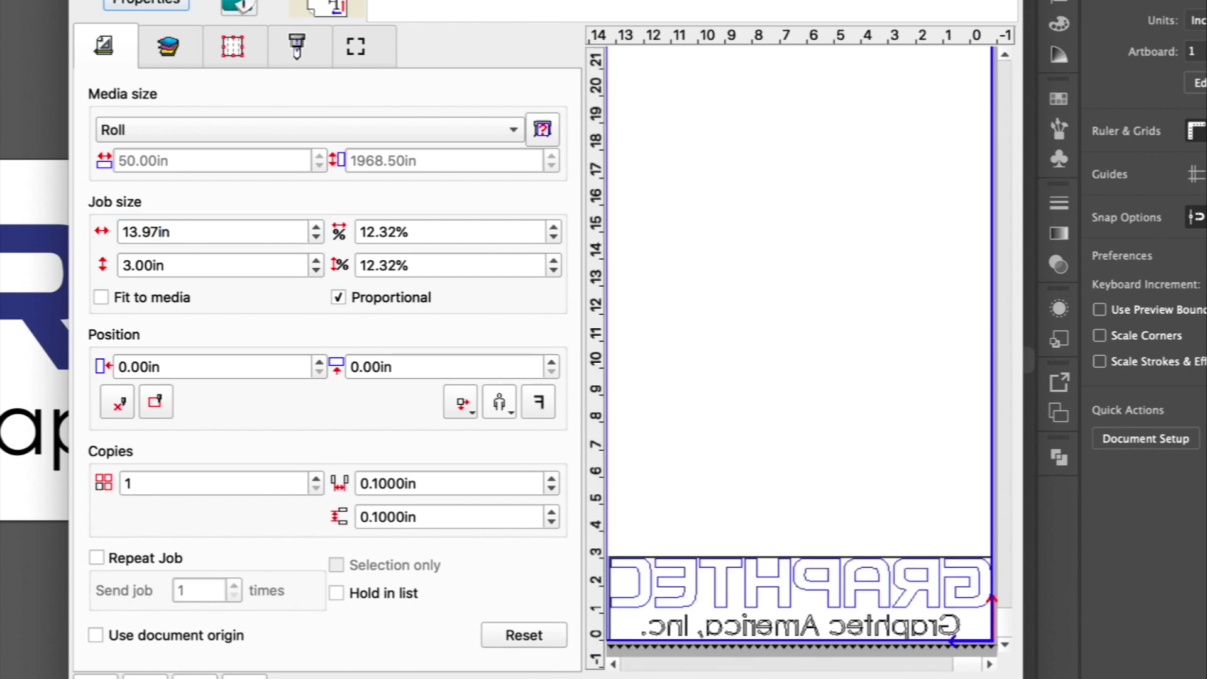
left_click(245, 676)
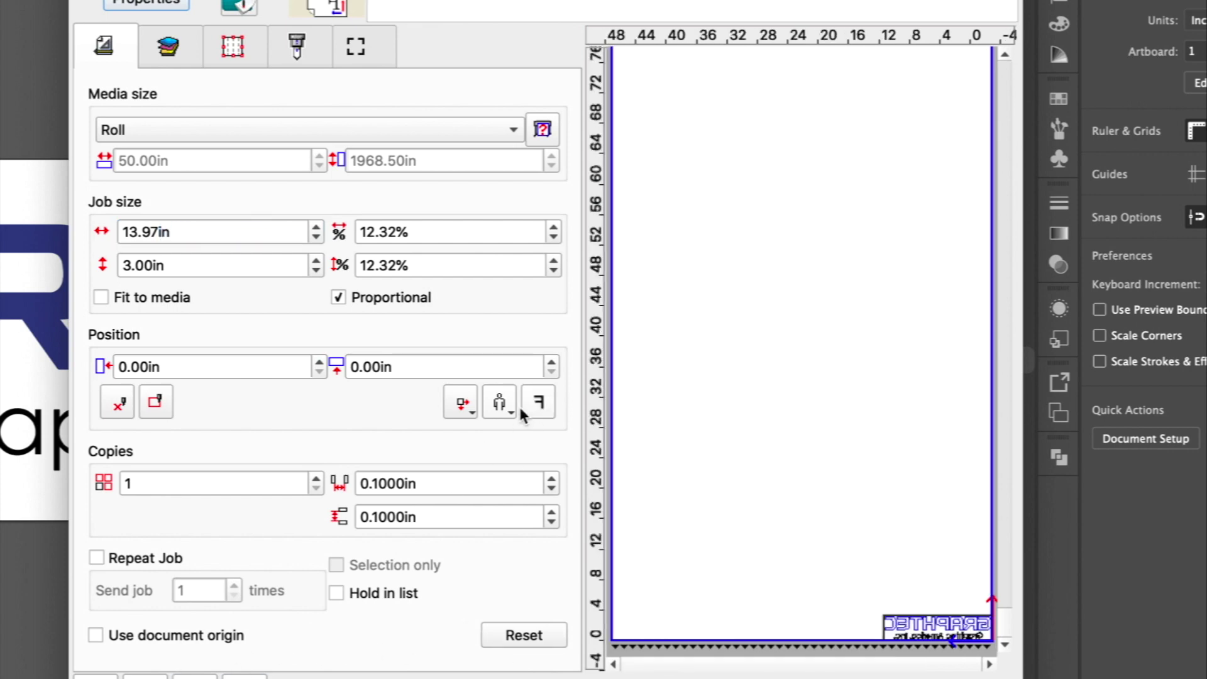
left_click(538, 404)
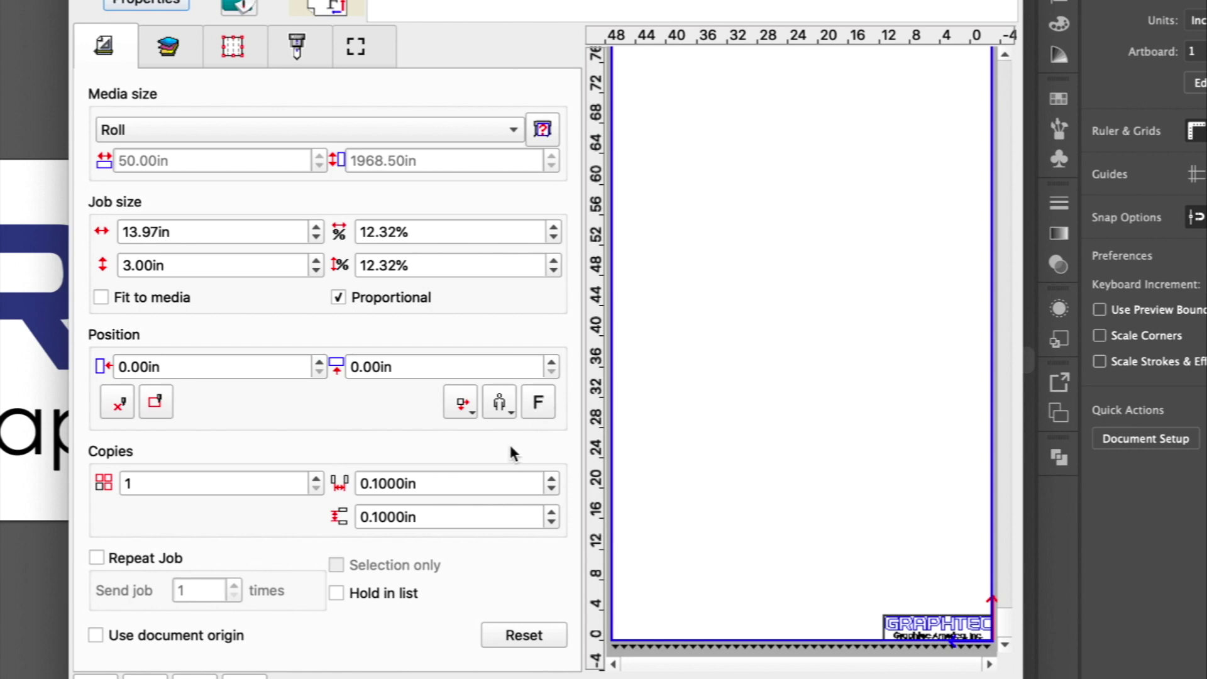
- Raise the number of copies to 6
left_click(315, 479)
left_click(315, 479)
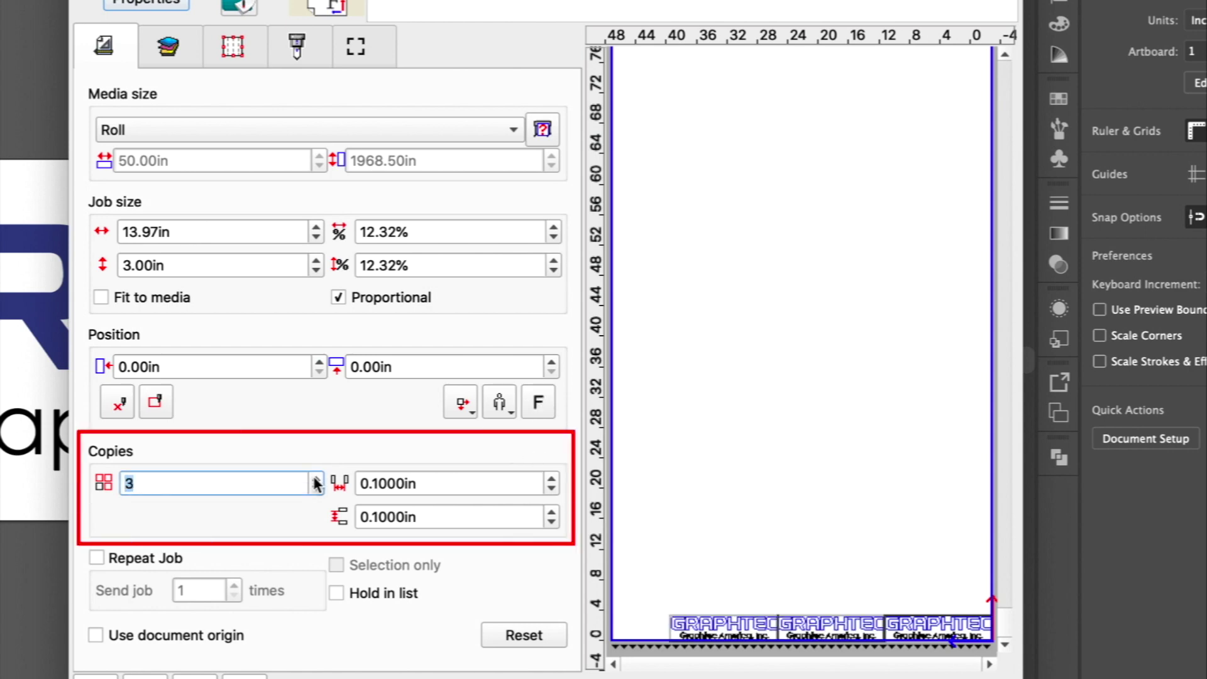
left_click(316, 479)
left_click(315, 479)
left_click(316, 479)
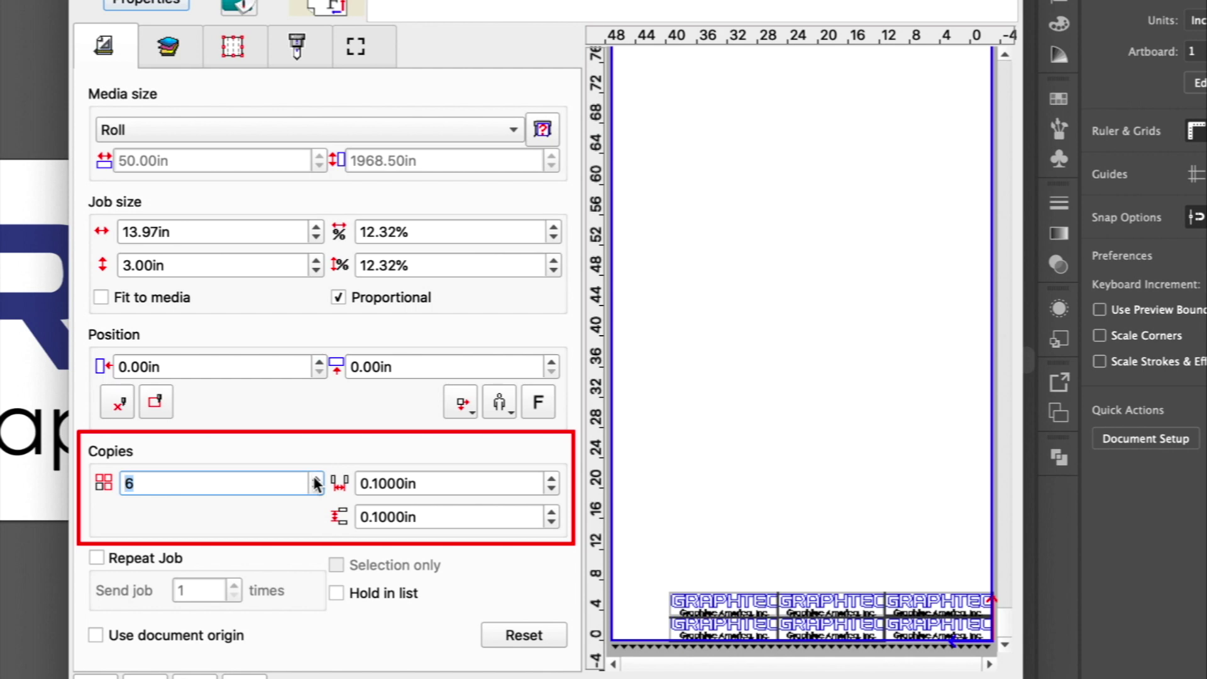
- Set both copy spacings to 3.1000in, then reset to one logo at 100%
left_click(550, 480)
left_click(550, 481)
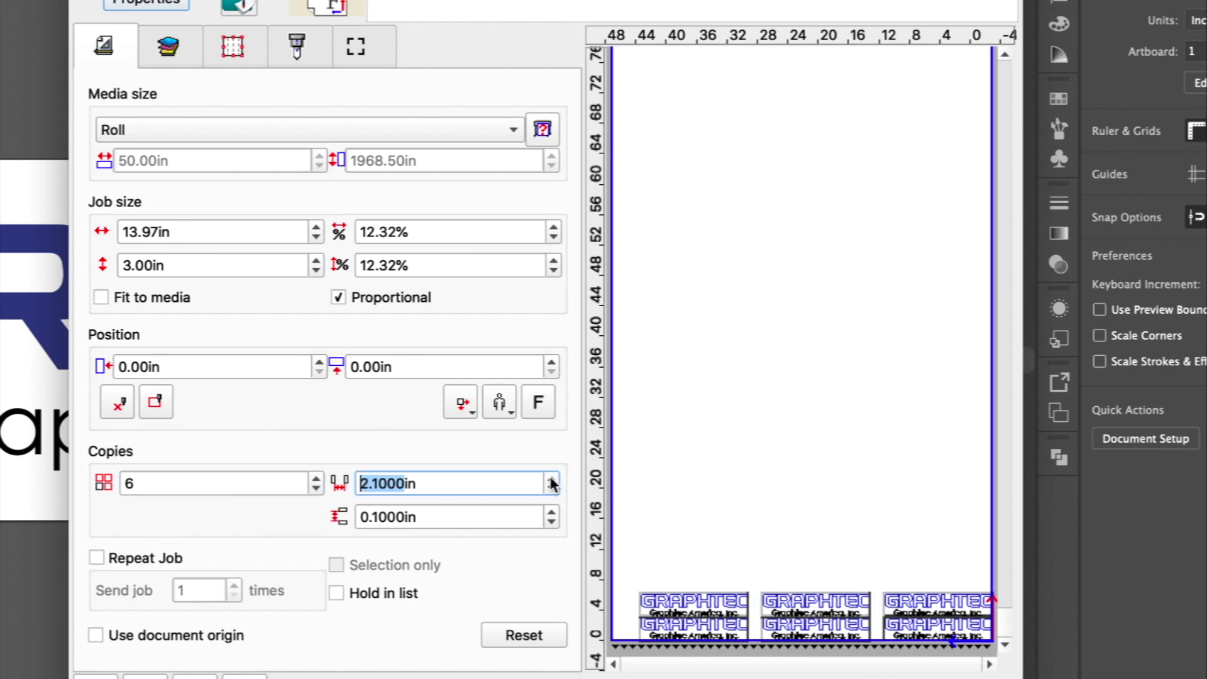
left_click(551, 481)
left_click(550, 480)
left_click(551, 489)
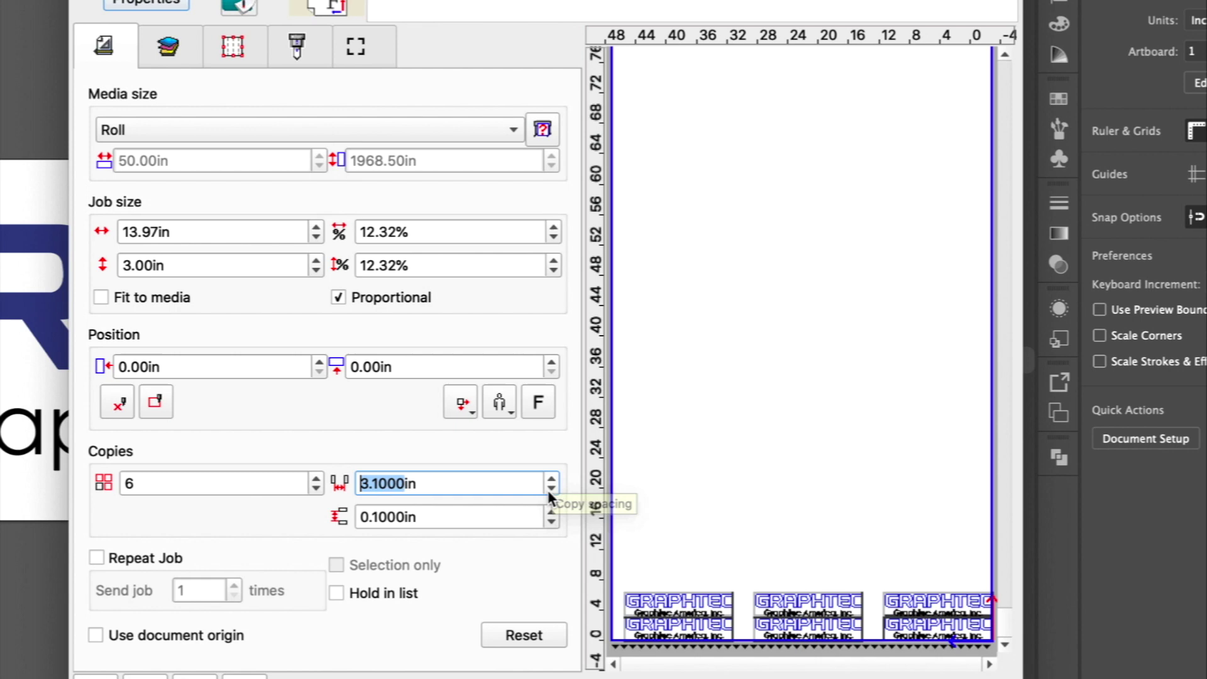
left_click(552, 514)
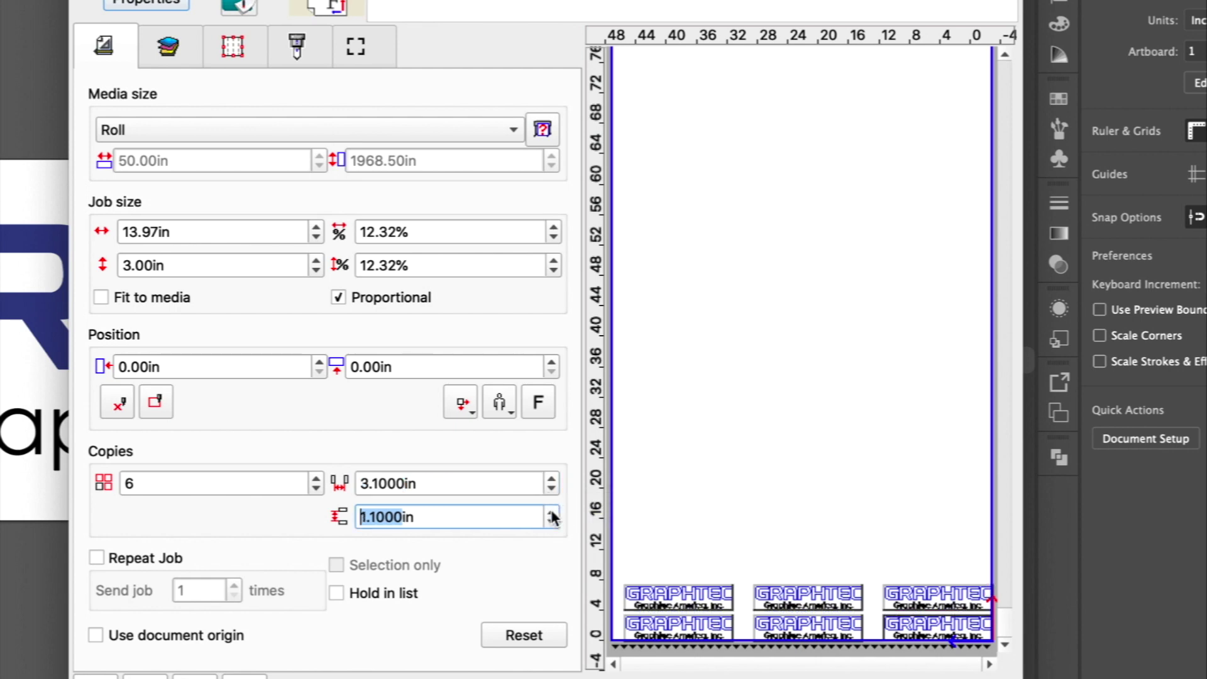
left_click(552, 514)
left_click(552, 515)
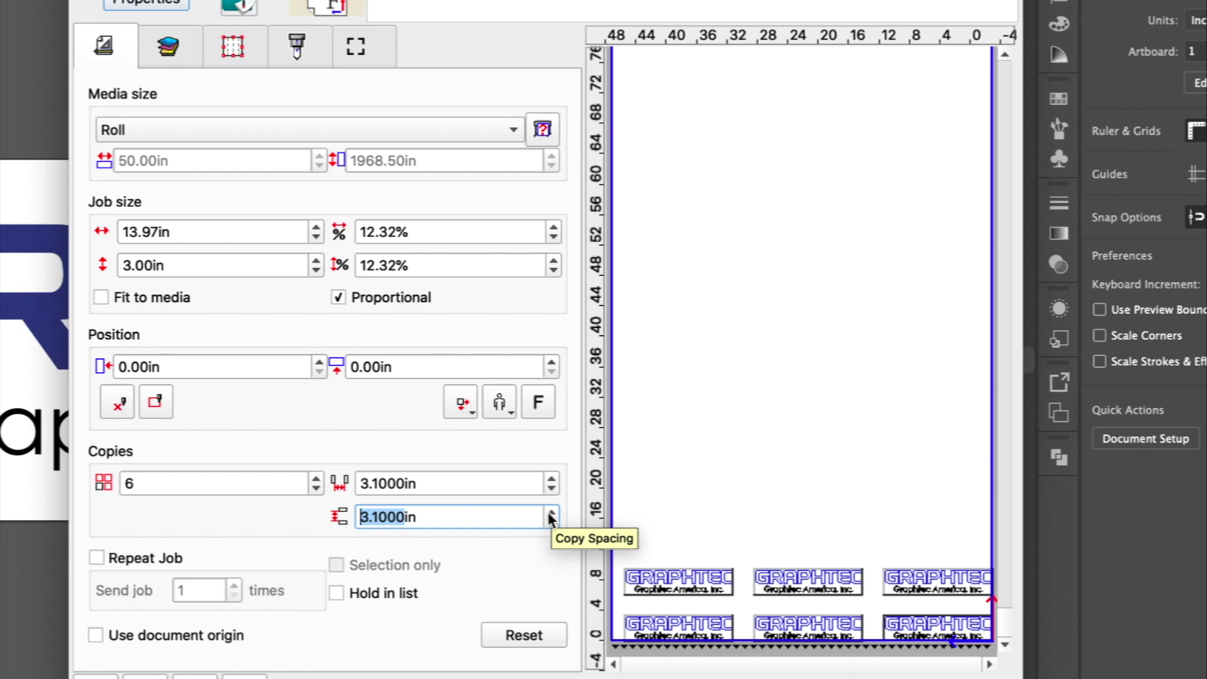
left_click(514, 636)
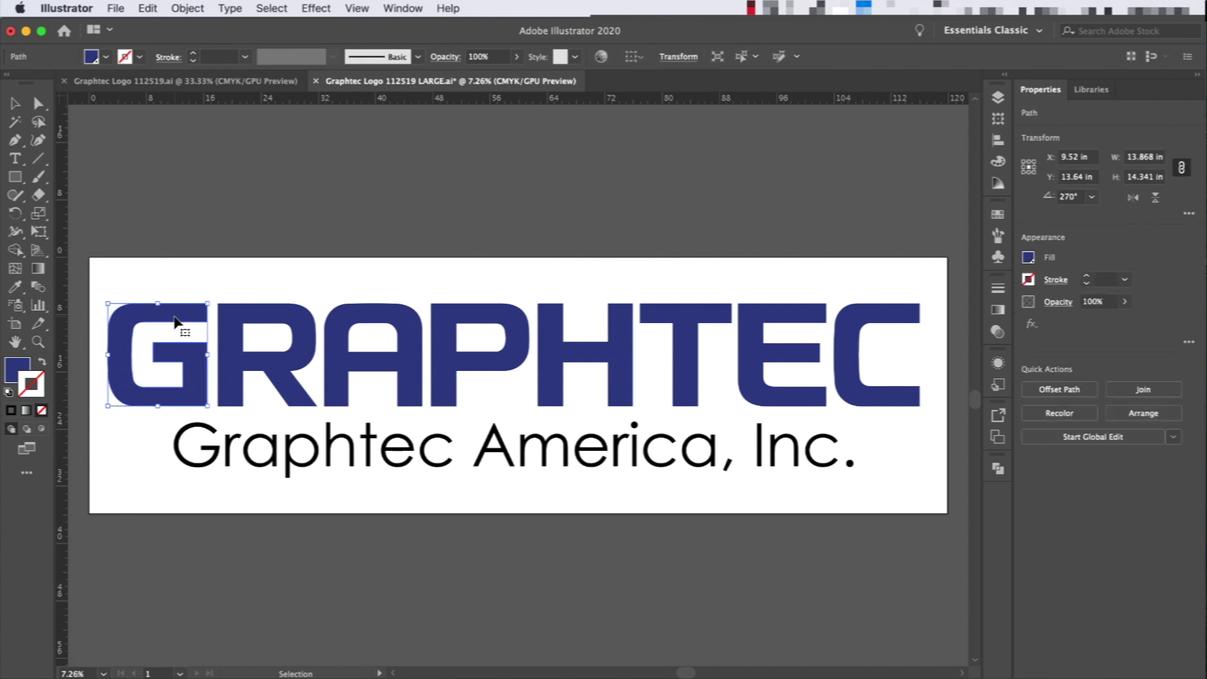
- Launch File > Cutting Master 4 > Cut/Plot, loading the selected G as a 14.34in x 13.87in job
left_click(109, 8)
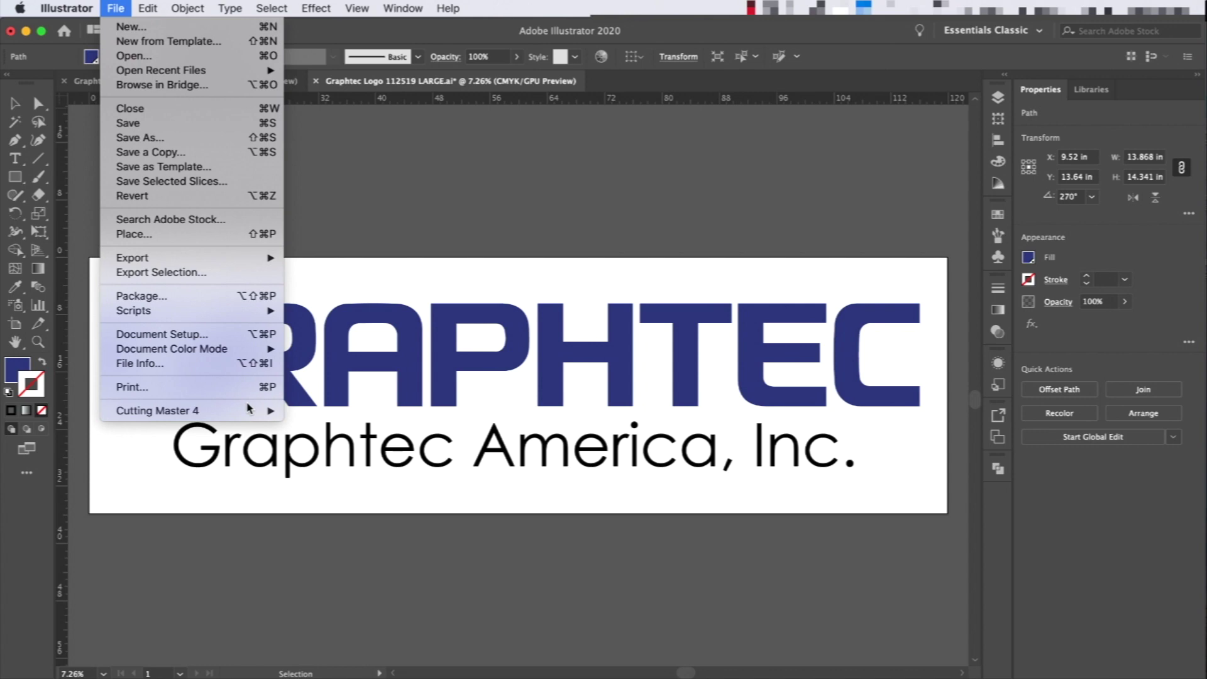
mouse_move(249, 409)
left_click(373, 430)
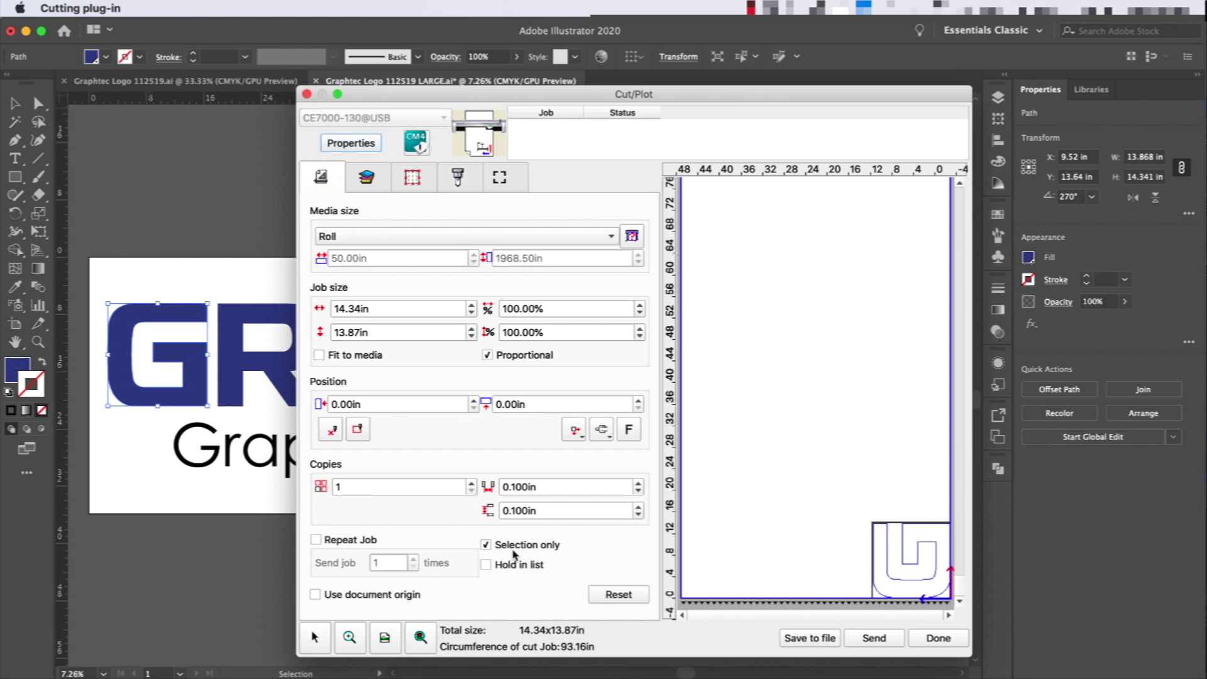
- Turn off Selection only so the whole 24.35in x 113.38in logo is cut, leaving Hold in list unchecked
left_click(486, 545)
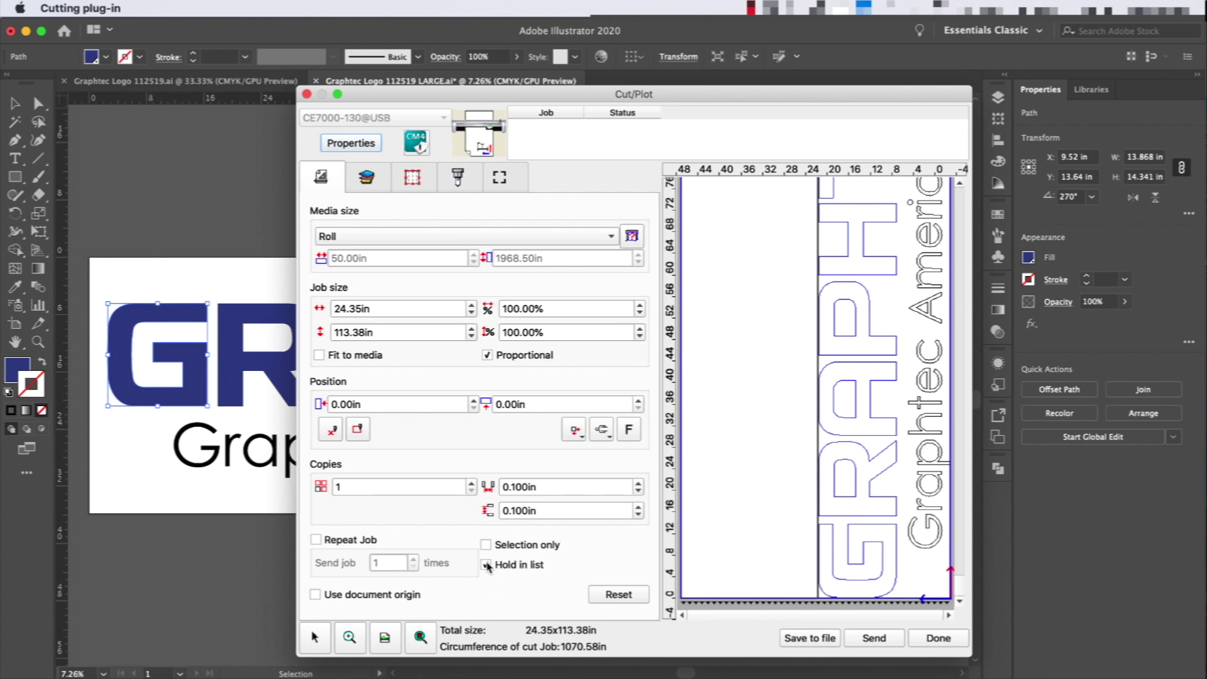
left_click(486, 565)
- Inspect the GRA letters in the preview, then enable Hold in list for the job
left_click(421, 638)
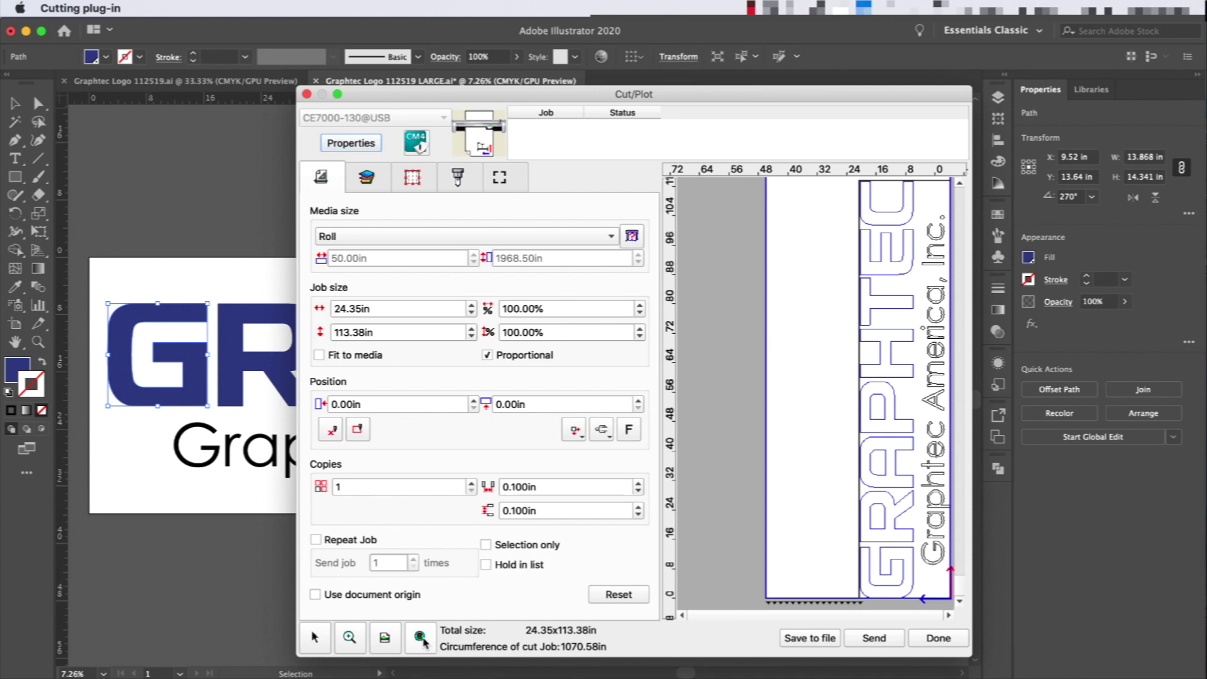
left_click(384, 638)
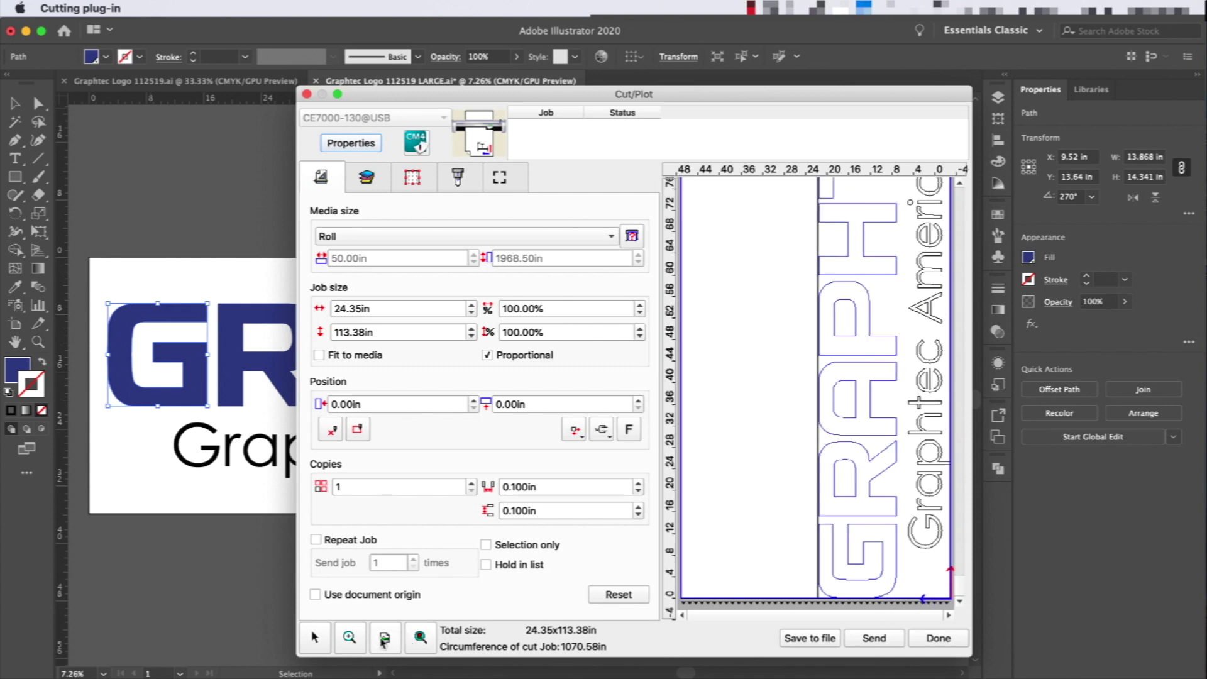
left_click(350, 637)
left_click_drag(783, 503, 915, 593)
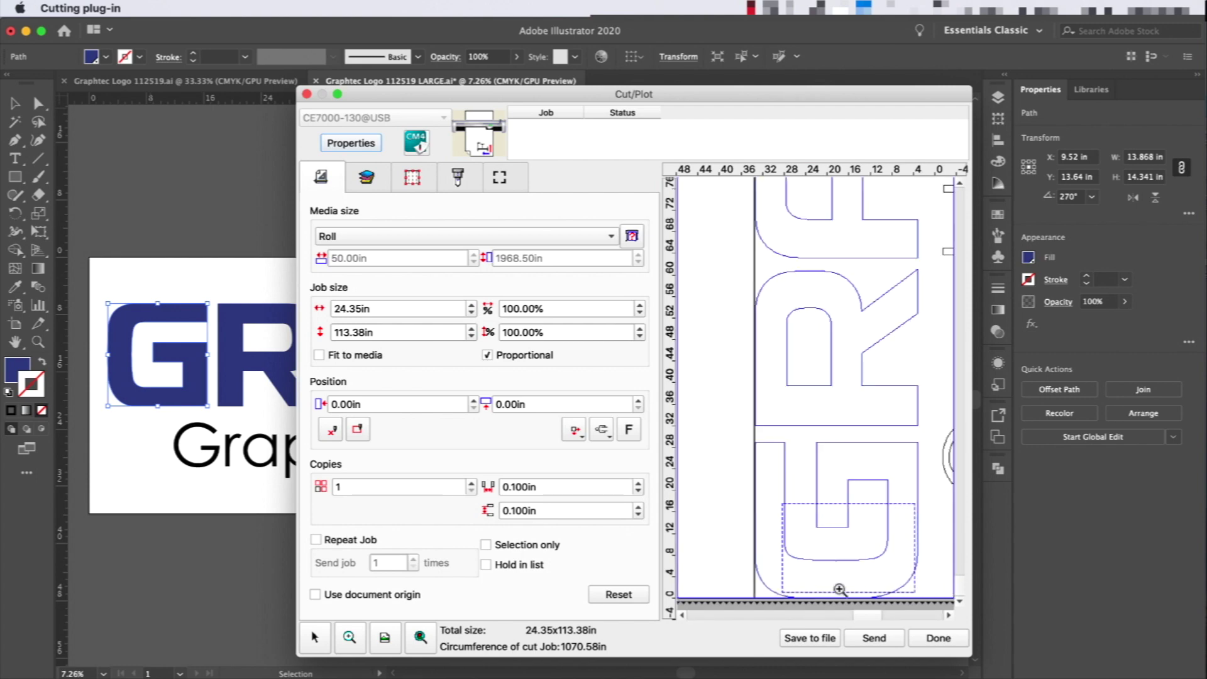
left_click(417, 637)
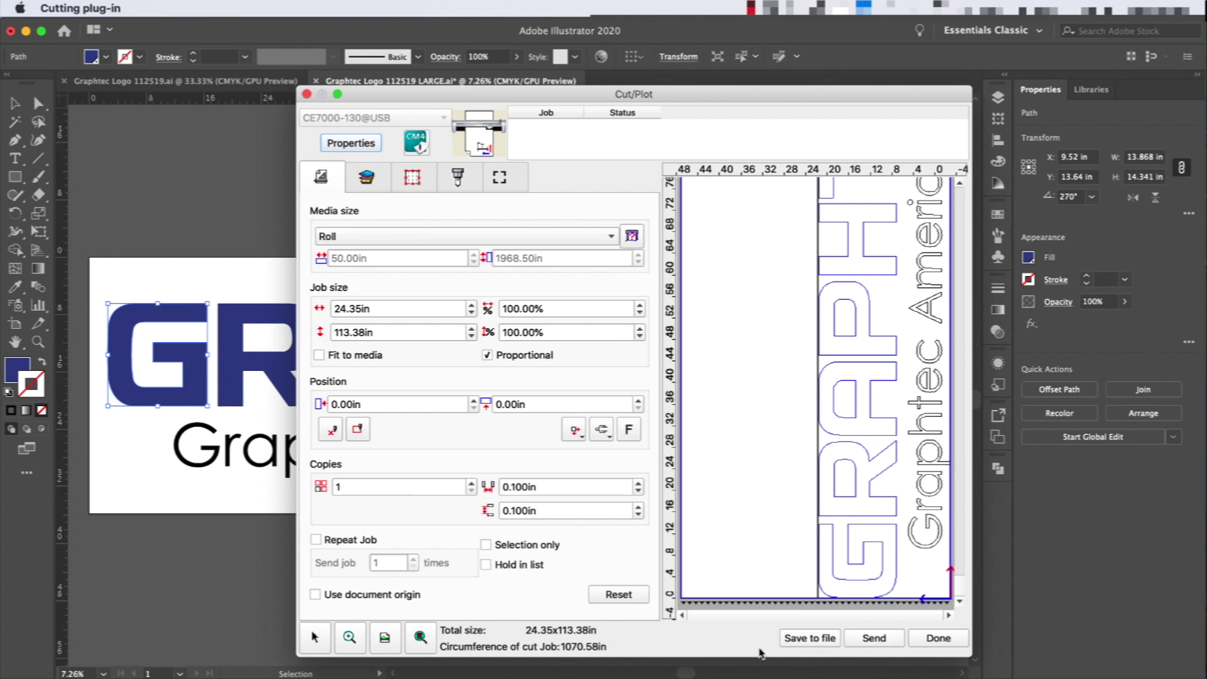
left_click(486, 564)
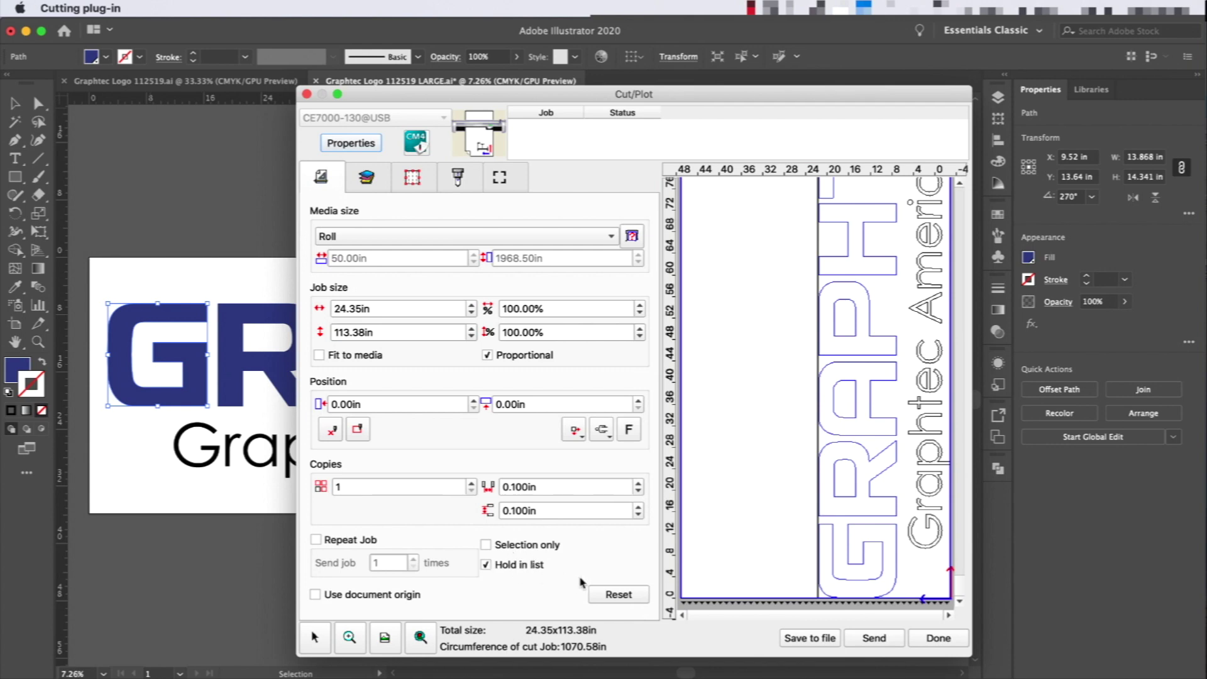
- Send the job to the hold queue, then release it so its status reads Ready
left_click(883, 638)
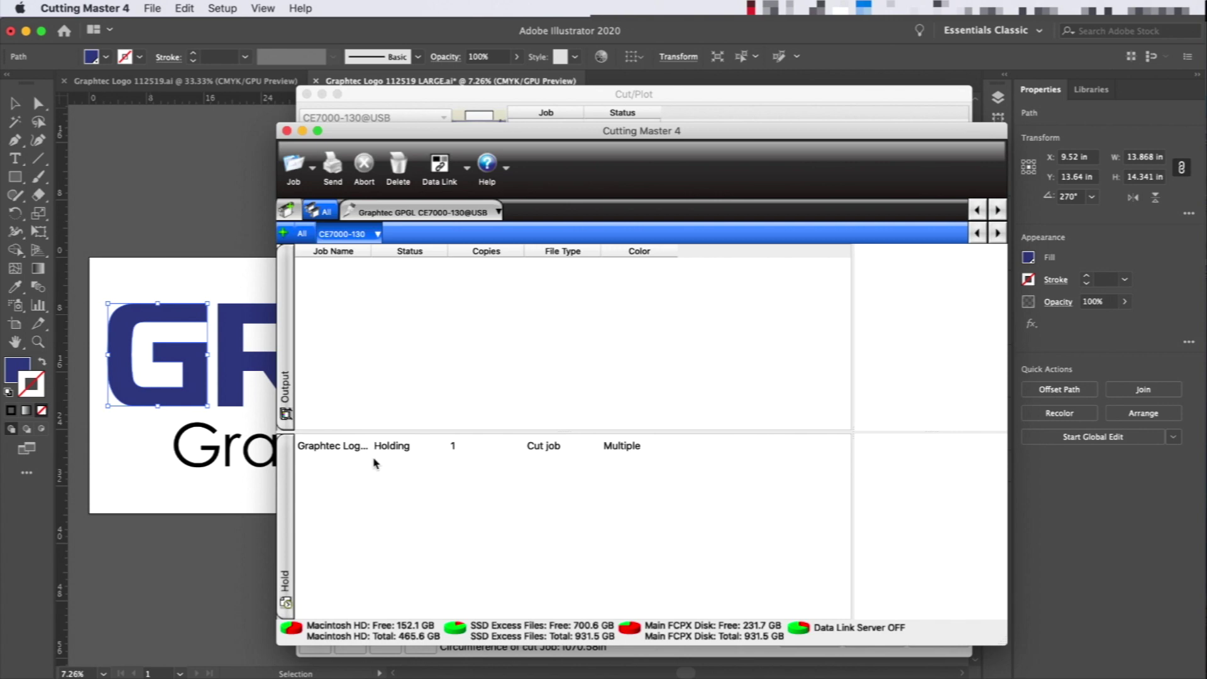
left_click(388, 448)
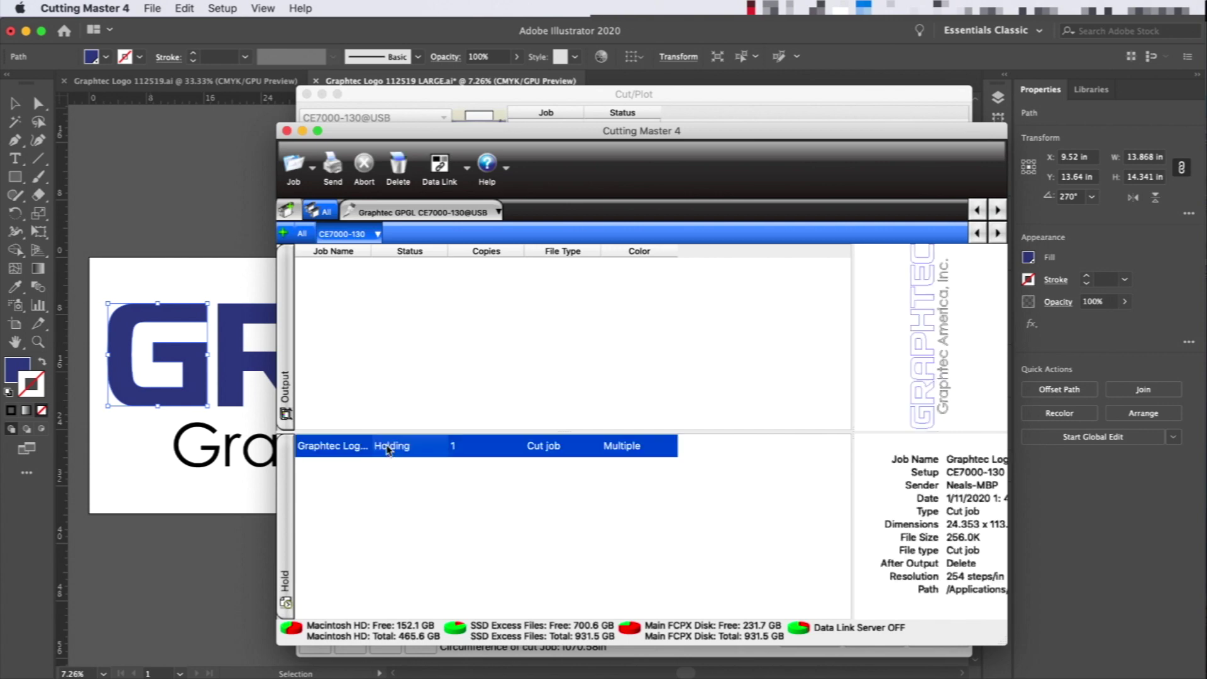
left_click(408, 170)
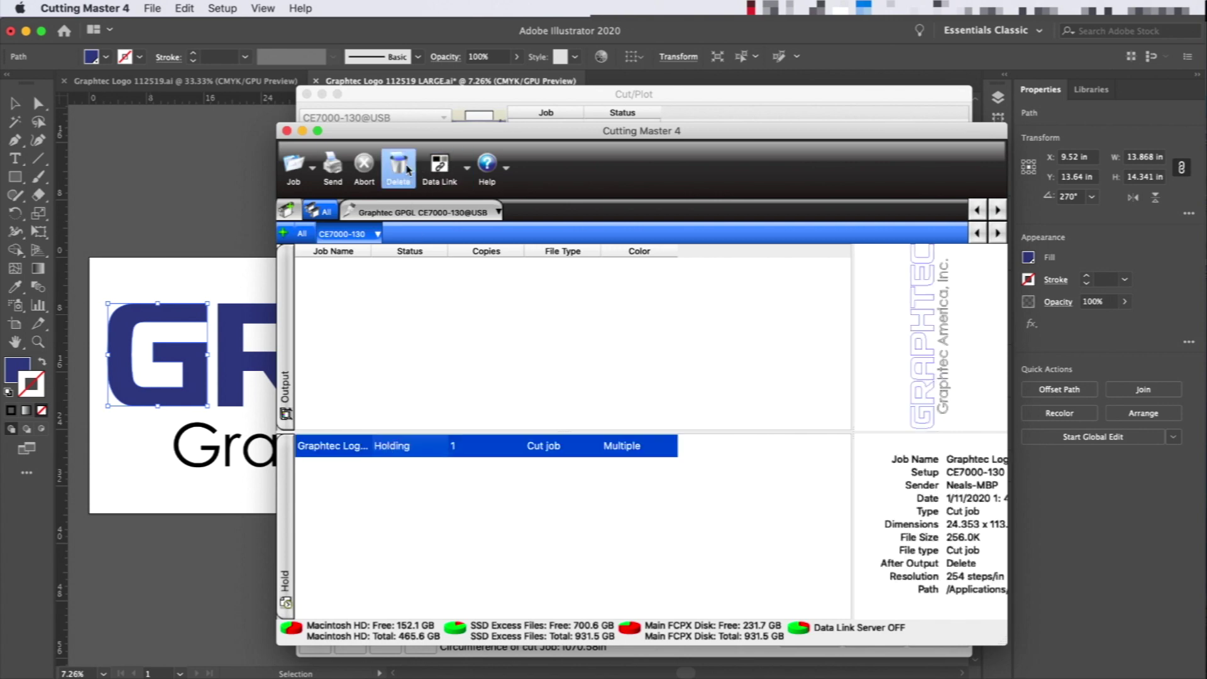
left_click(333, 168)
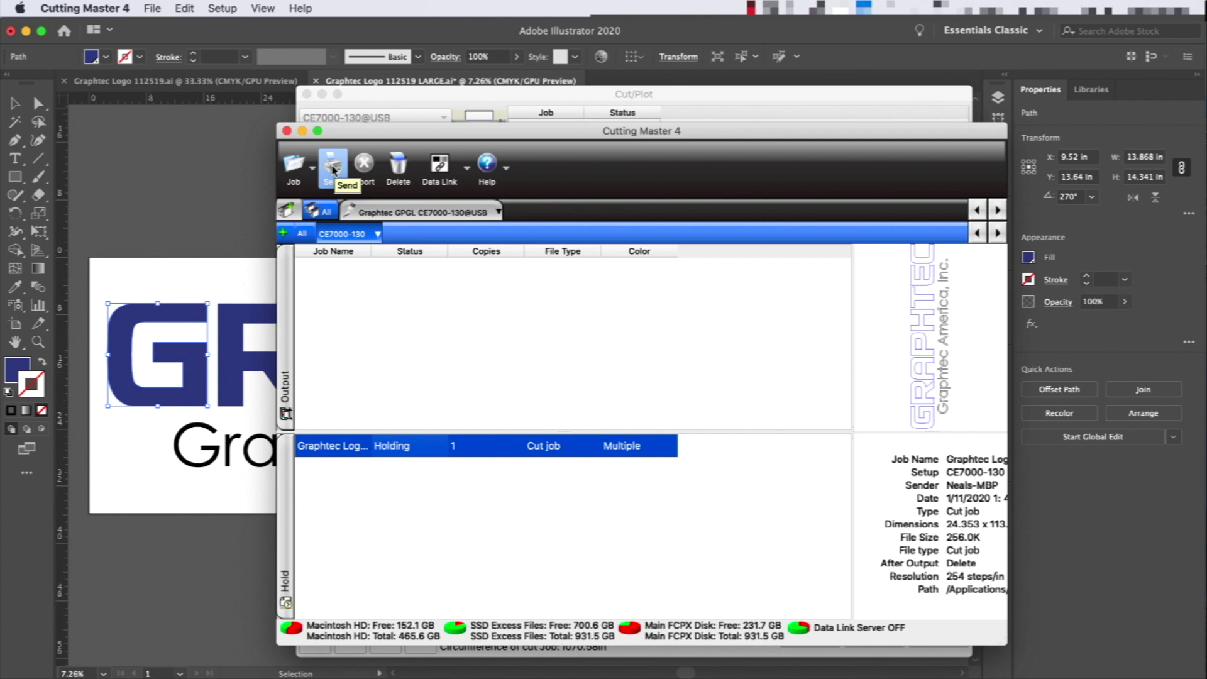
left_click(333, 168)
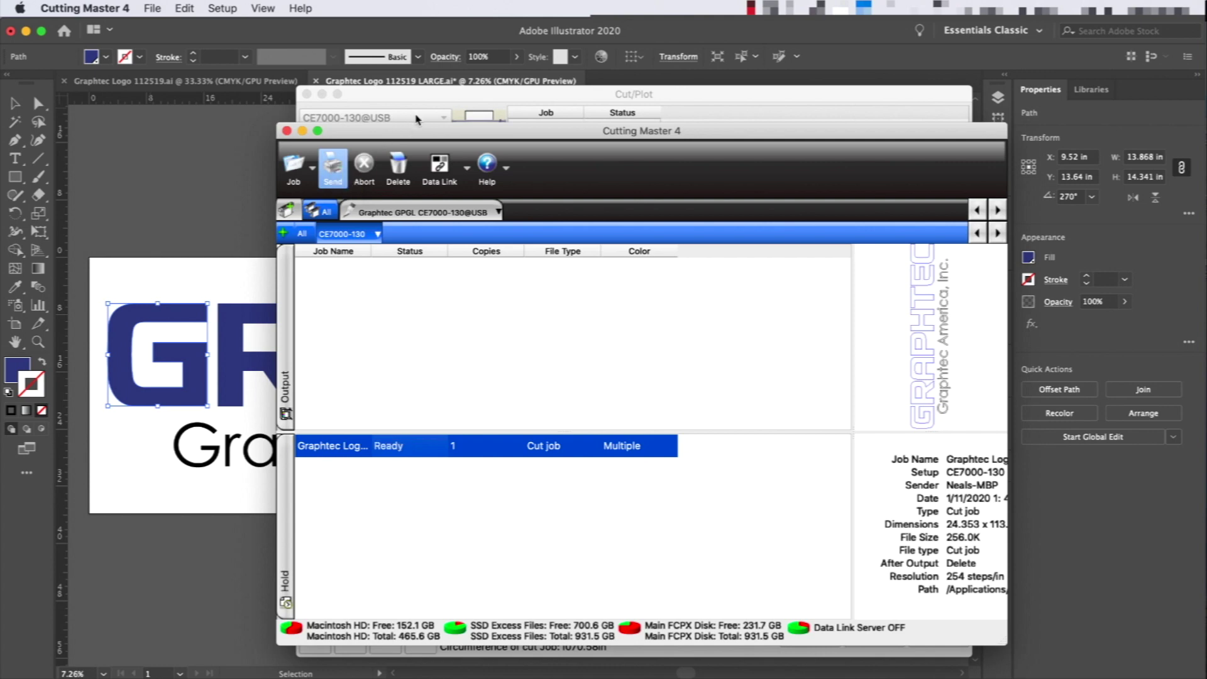
left_click(485, 95)
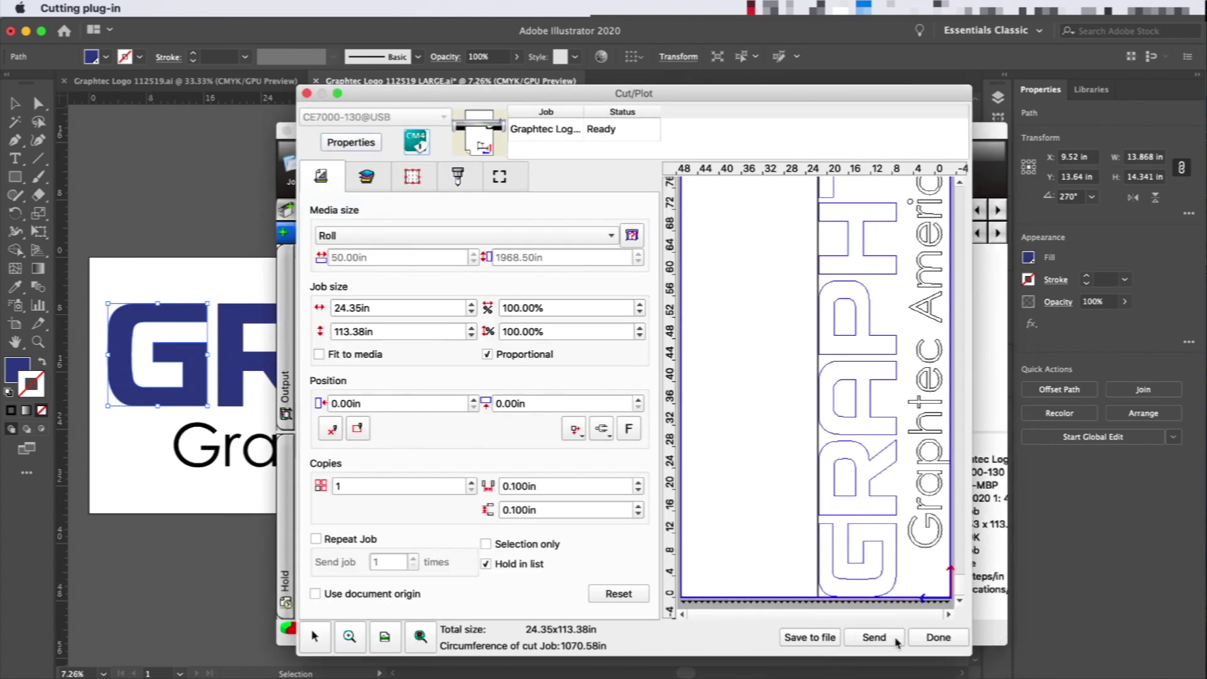